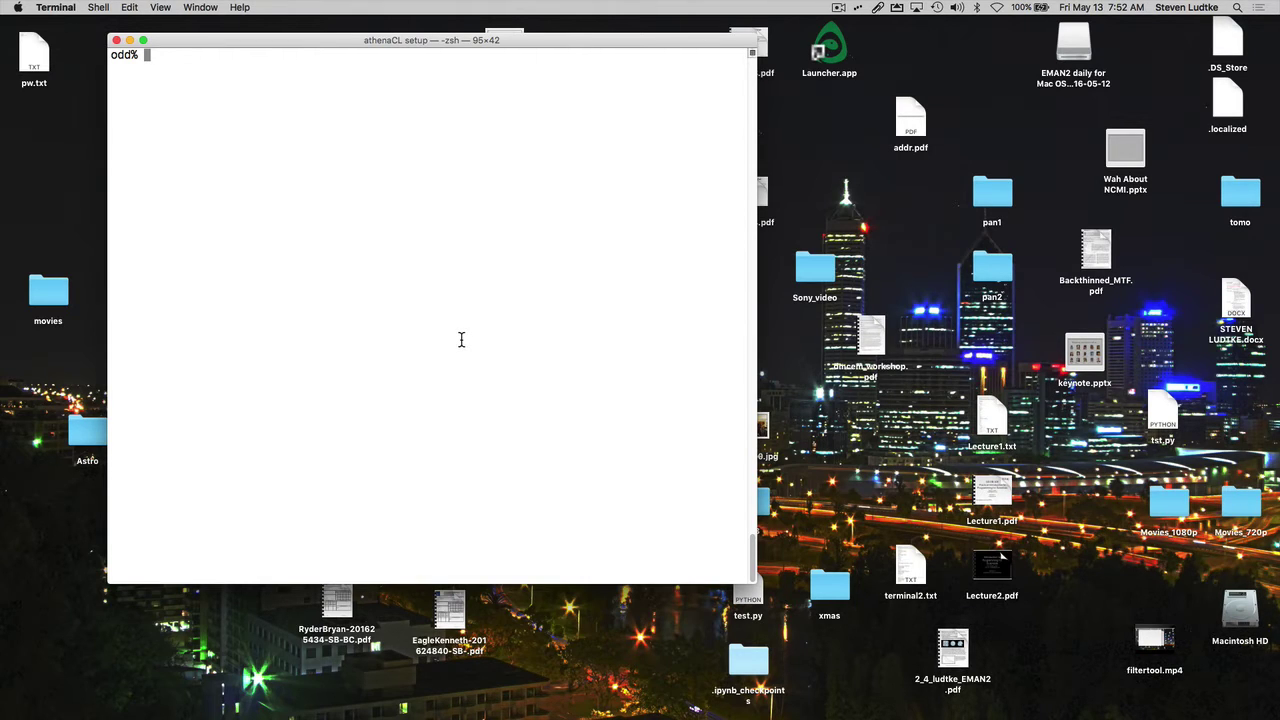
List the folder's files with ls, then launch e2display.py to open the file browser
{"action": "type", "text": "ls"}
{"action": "key", "text": "Return"}
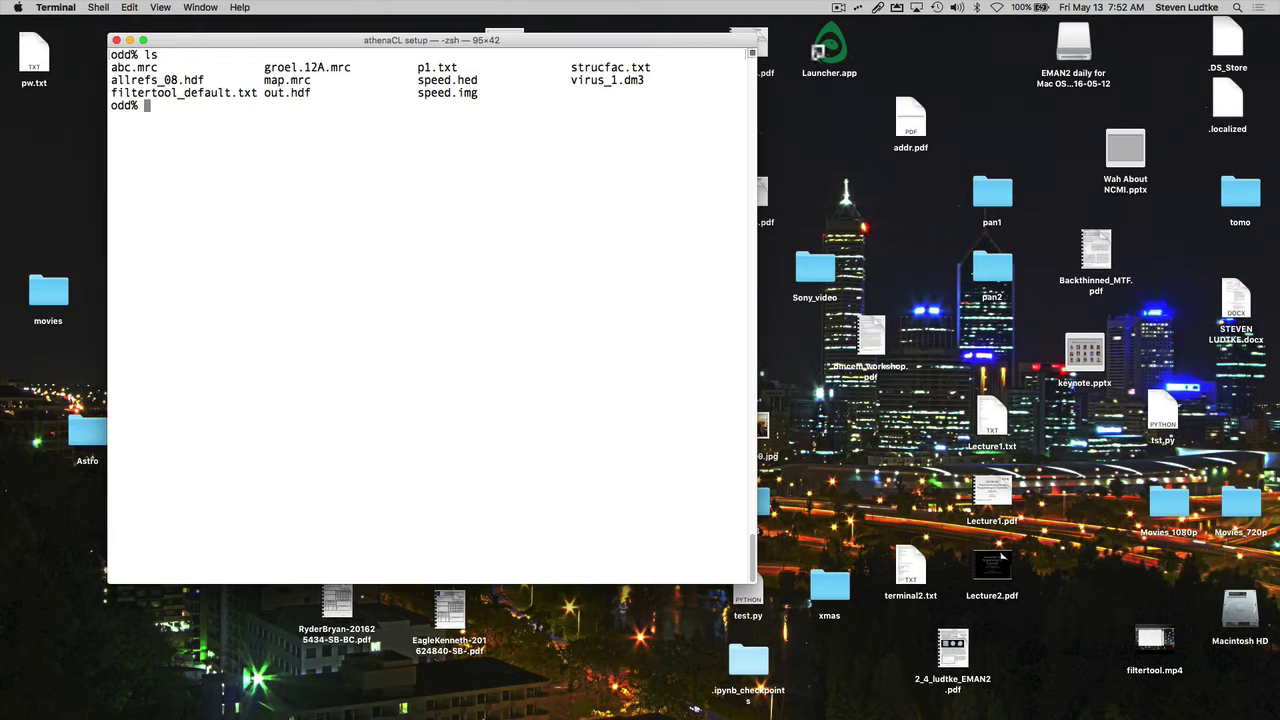
{"action": "type", "text": "e2display"}
{"action": "key", "text": "Tab"}
{"action": "key", "text": "Return"}
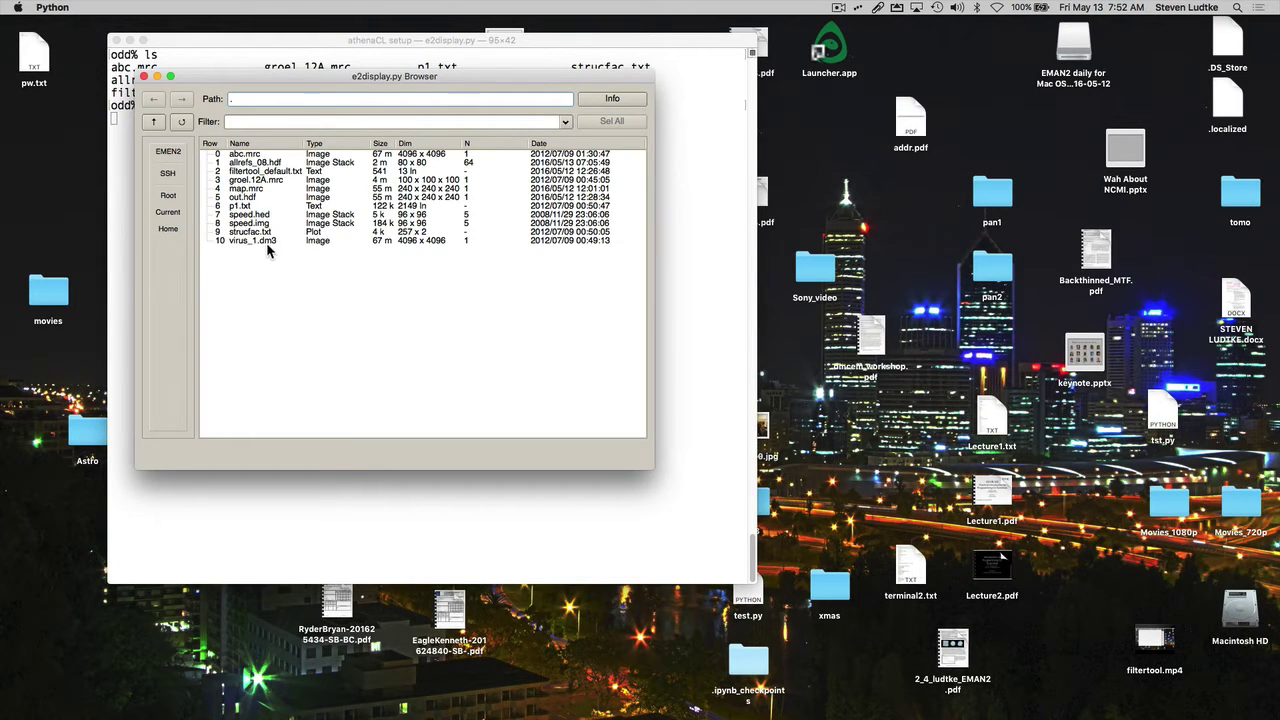
Select allrefs_08.hdf, the 80 x 80 stack of 64 class averages, in the browser
{"action": "left_click", "coordinate": [276, 163]}
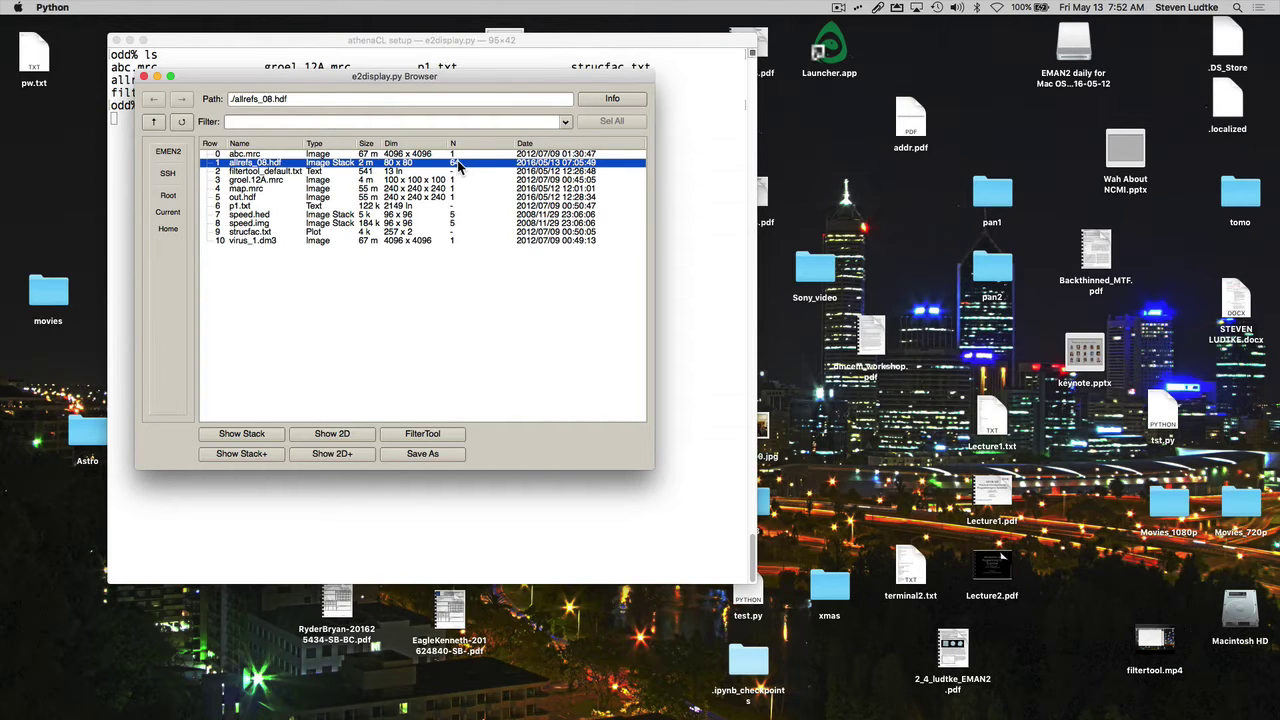
{"action": "double_click", "coordinate": [322, 164]}
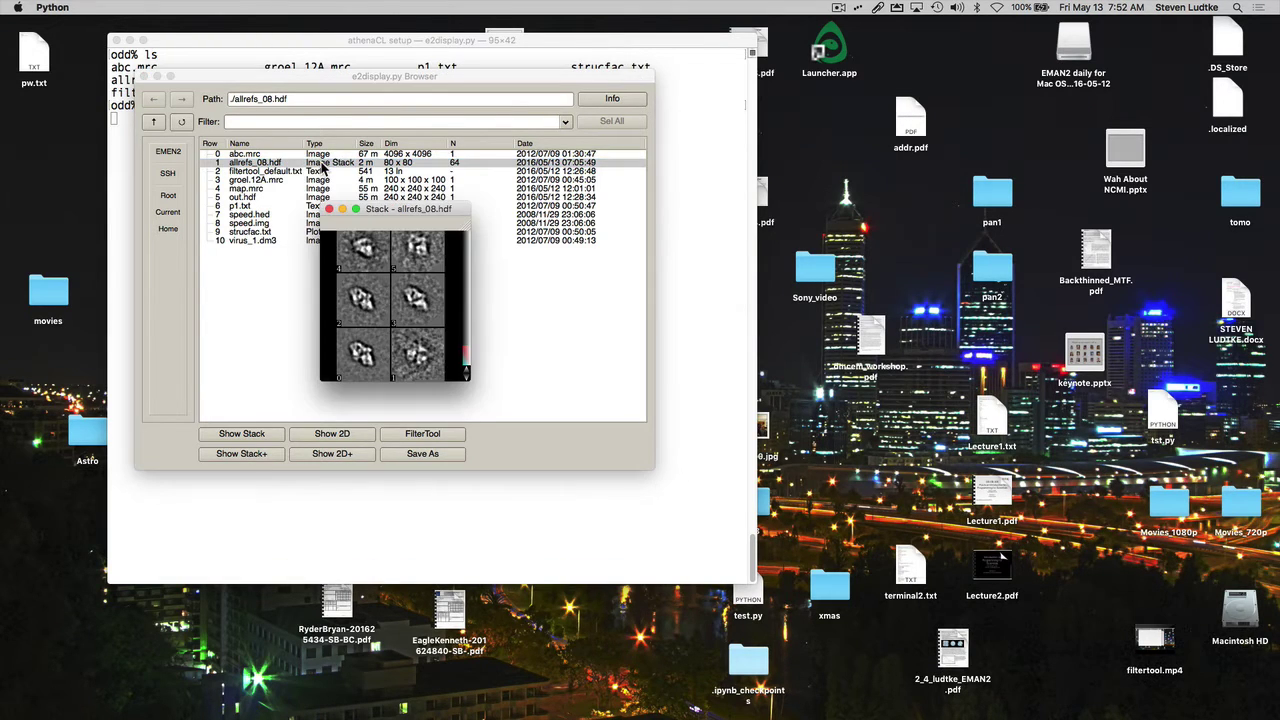
{"action": "left_click_drag", "start_coordinate": [467, 380], "coordinate": [708, 634]}
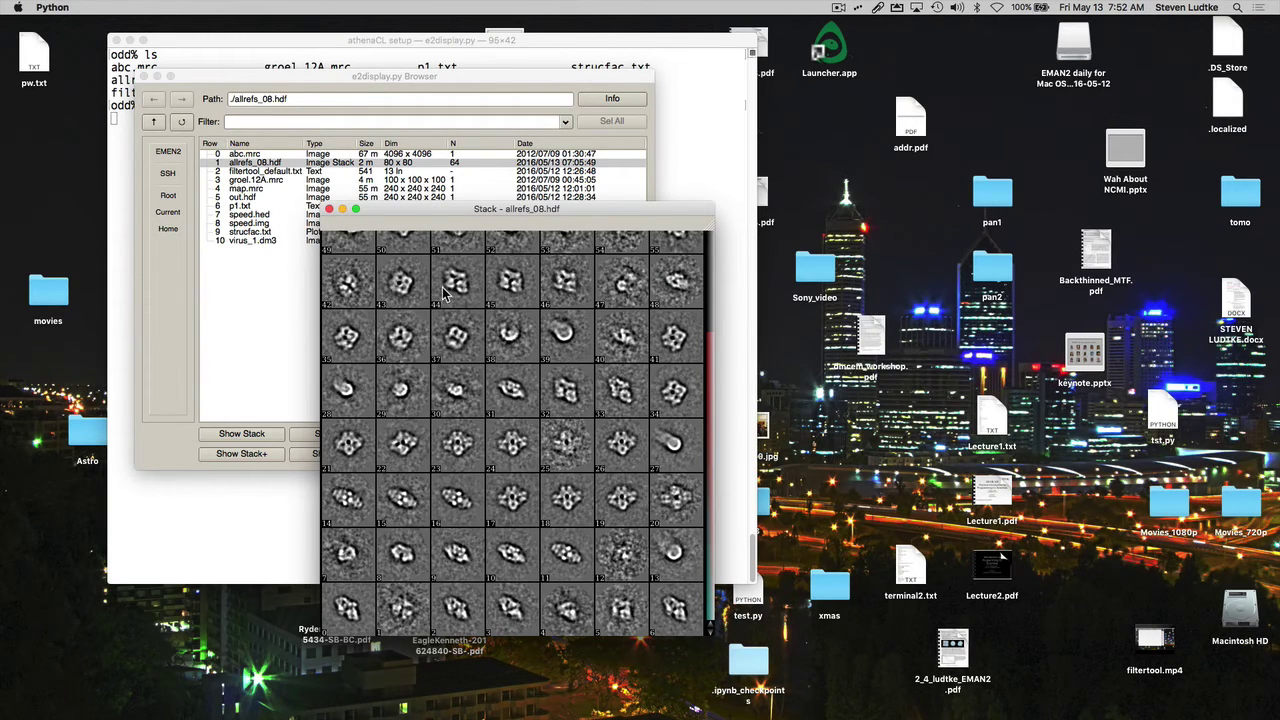
{"action": "left_click", "coordinate": [329, 210]}
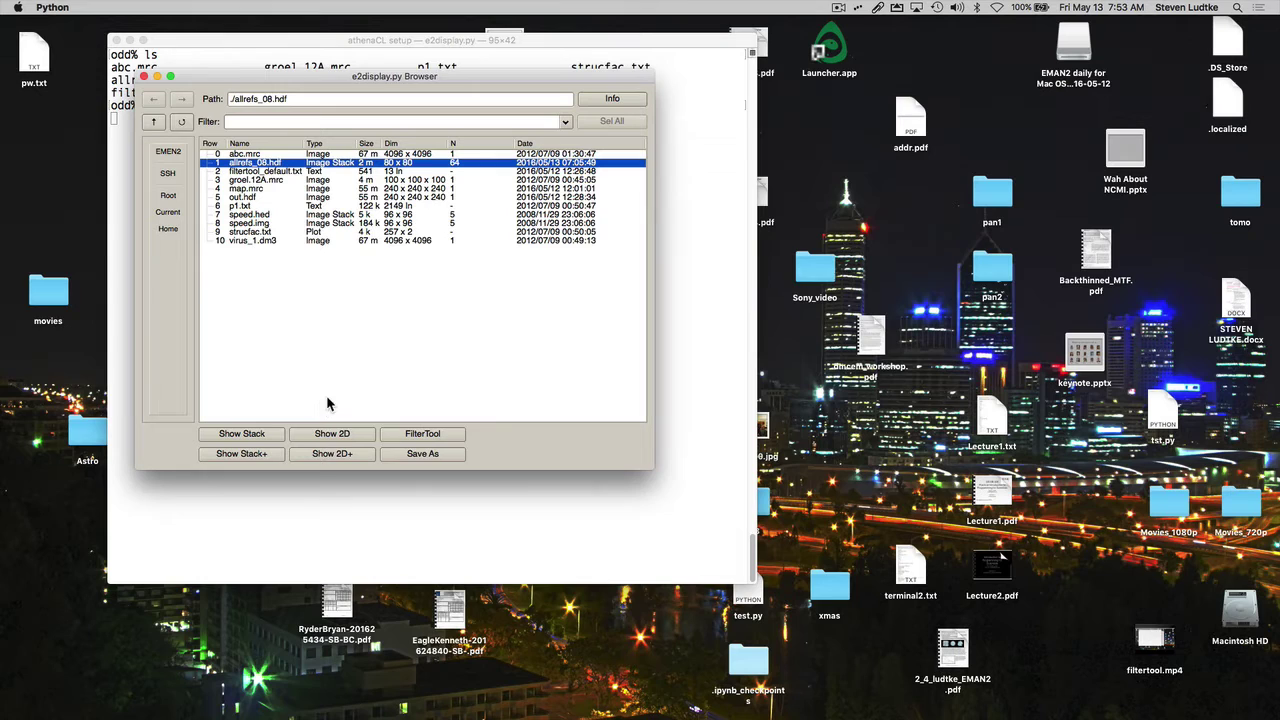
Show image 1 of 64 in a 2D viewer, enlarge the window and zoom in on the particle
{"action": "left_click", "coordinate": [341, 436]}
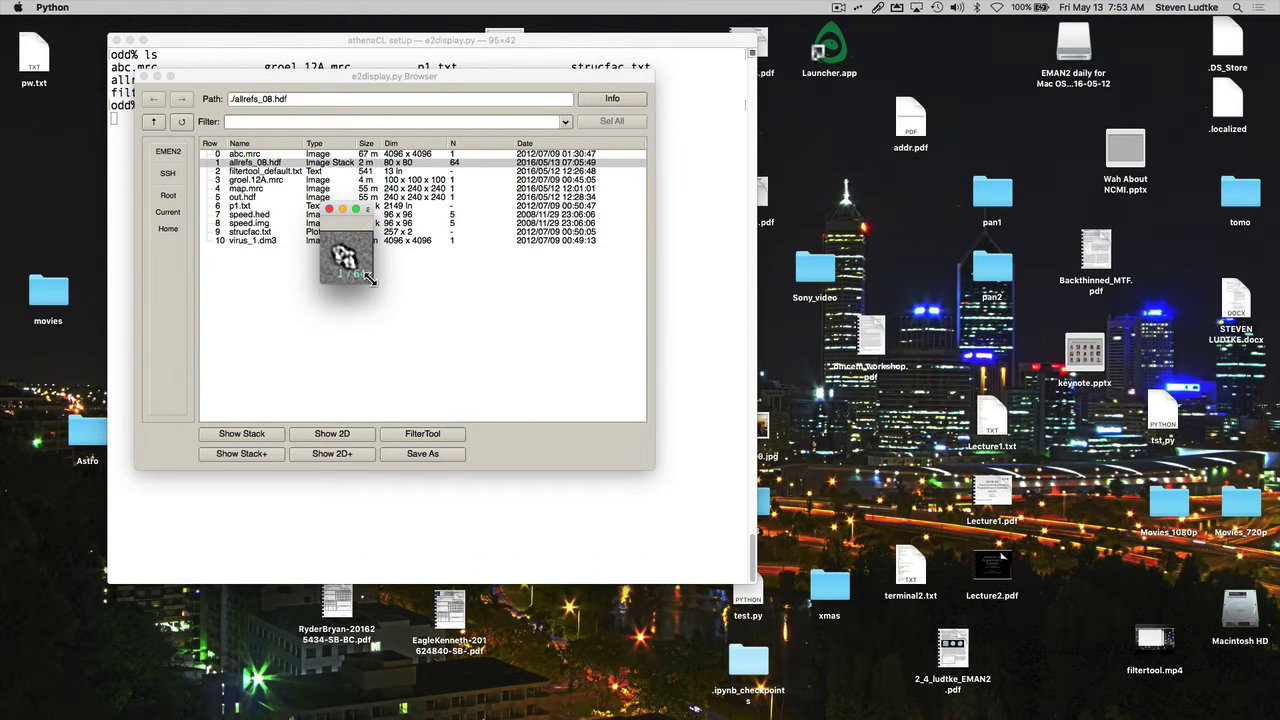
{"action": "left_click_drag", "start_coordinate": [372, 283], "coordinate": [557, 469]}
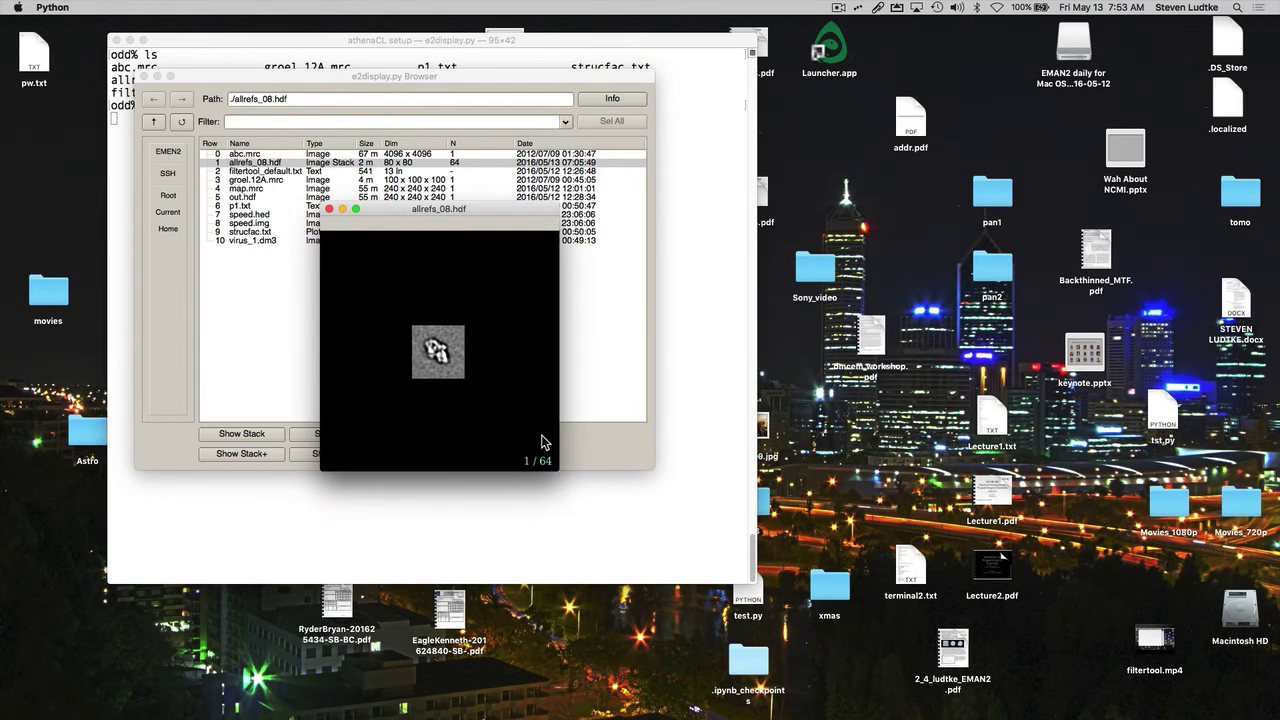
{"action": "scroll", "coordinate": [452, 412], "scroll_direction": "up", "scroll_amount": 5}
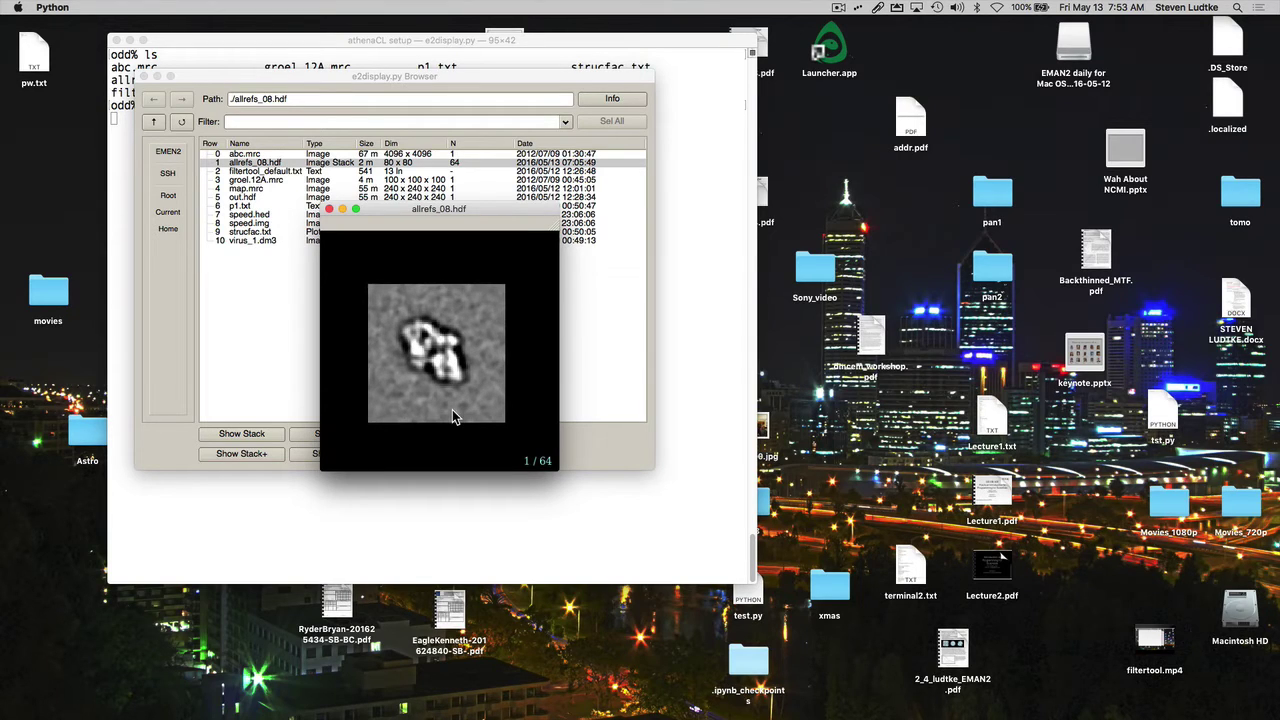
{"action": "scroll", "coordinate": [452, 412], "scroll_direction": "up", "scroll_amount": 3}
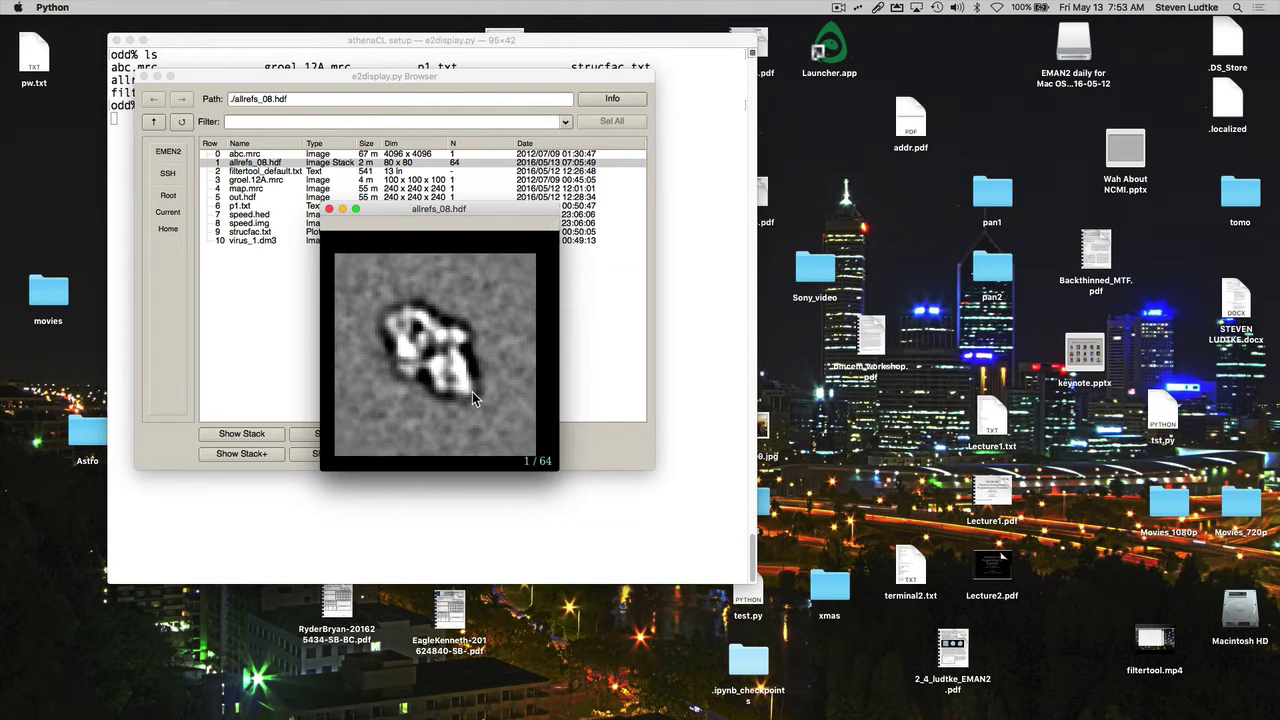
Bring up the image control panel beside the view and mark a threshold on its histogram
{"action": "middle_click", "coordinate": [474, 398]}
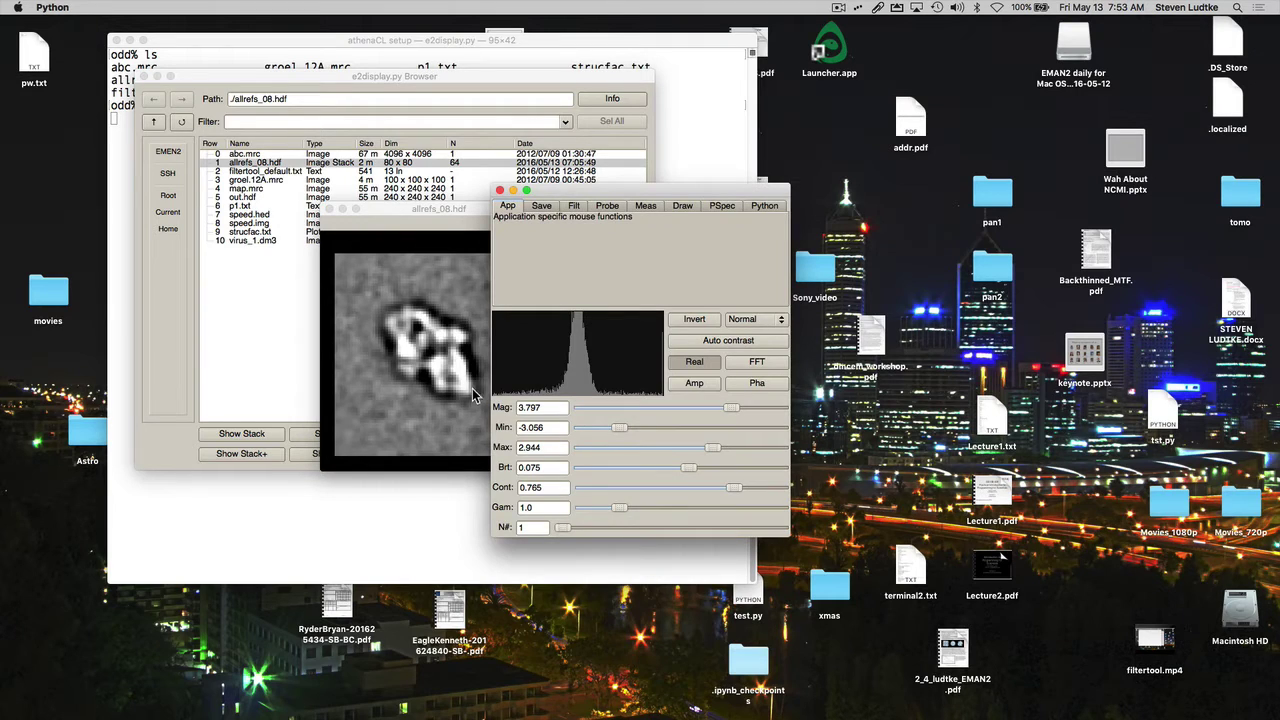
{"action": "left_click_drag", "start_coordinate": [550, 195], "coordinate": [632, 183]}
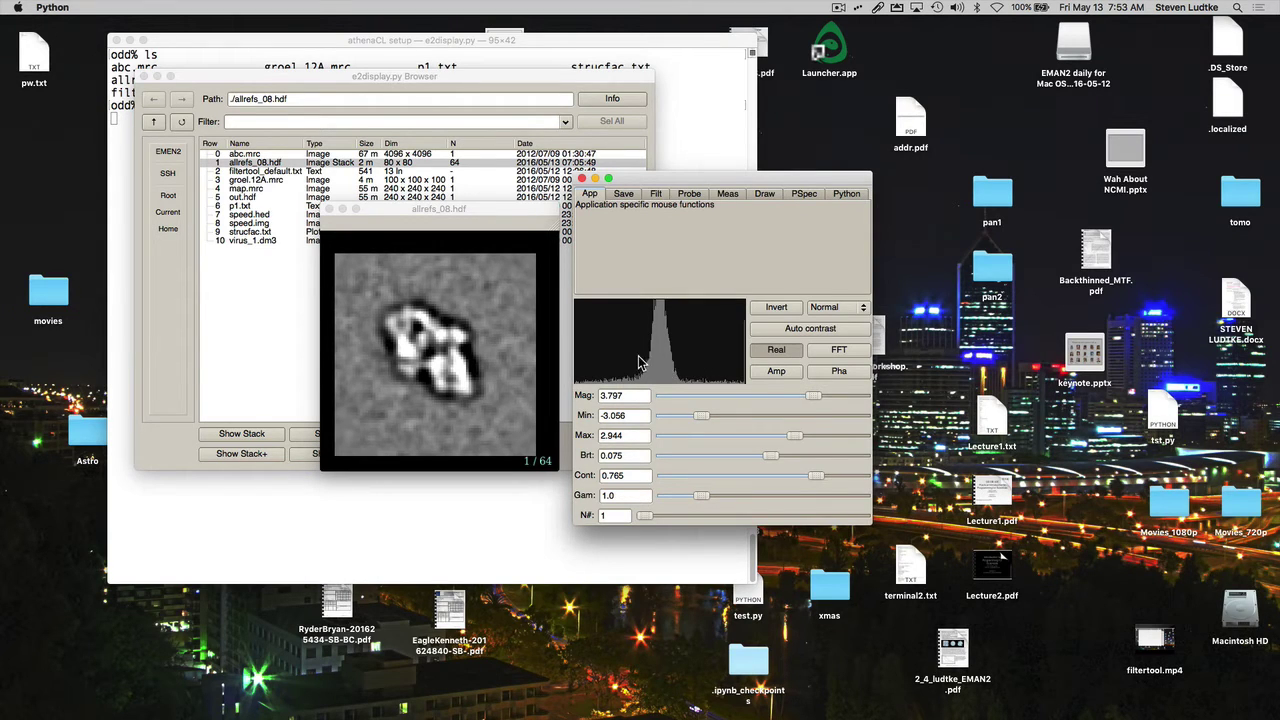
{"action": "mouse_move", "coordinate": [640, 365]}
{"action": "left_mouse_down"}
{"action": "mouse_move", "coordinate": [701, 372]}
{"action": "mouse_move", "coordinate": [659, 371]}
{"action": "left_mouse_up"}
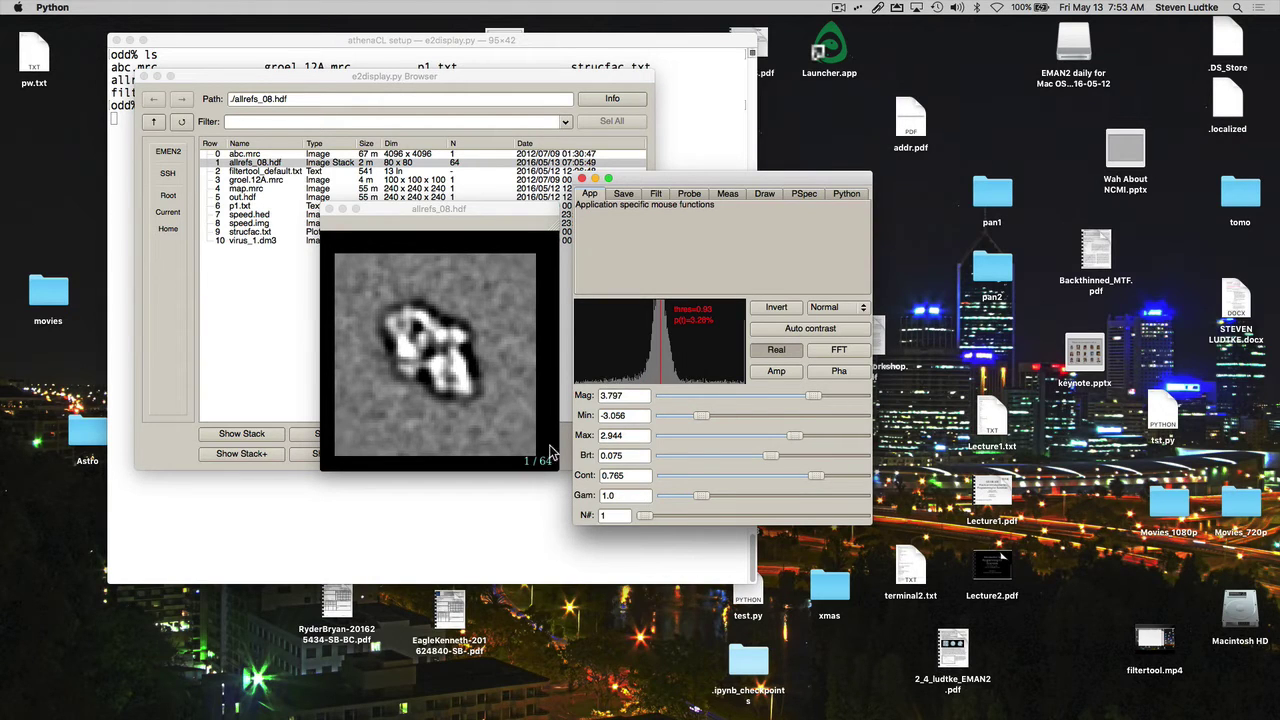
{"action": "left_click", "coordinate": [493, 440]}
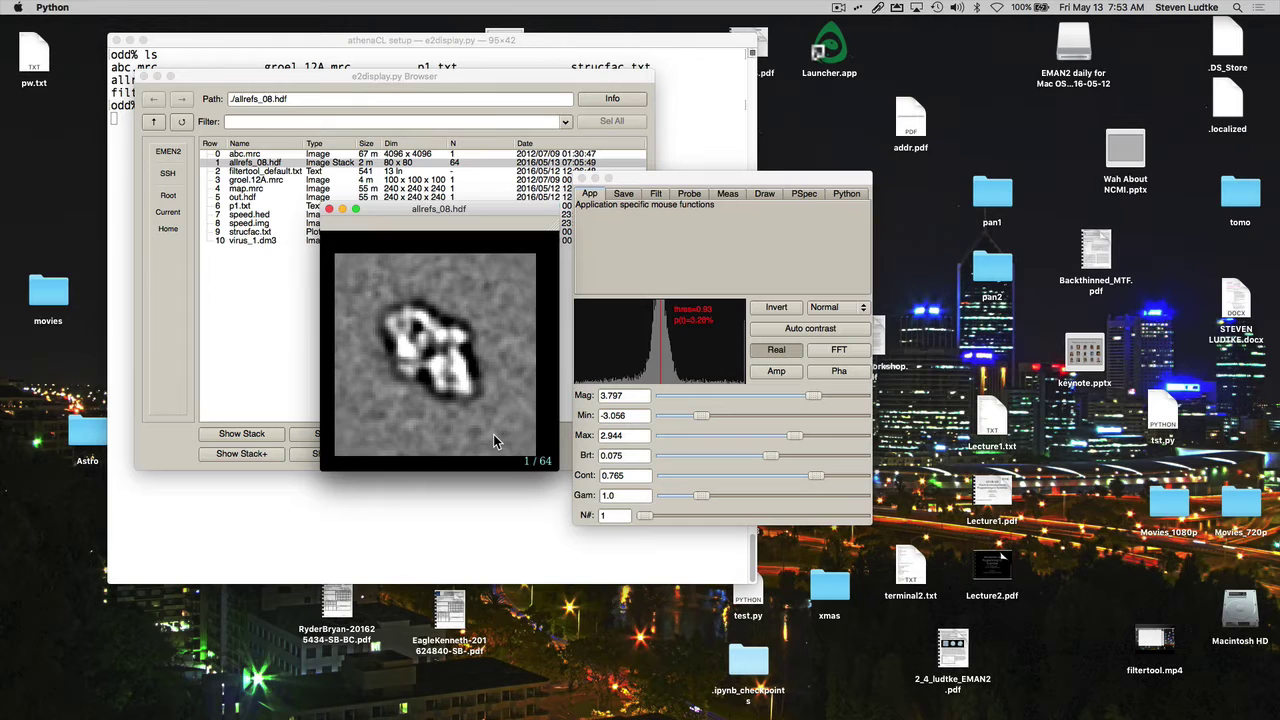
{"action": "key", "text": "Up"}
{"action": "key", "text": "Up"}
{"action": "key", "text": "Up"}
{"action": "key", "text": "Up"}
{"action": "key", "text": "Up"}
{"action": "key", "text": "Up"}
{"action": "key", "text": "Up"}
{"action": "key", "text": "Up"}
{"action": "key", "text": "Up"}
{"action": "key", "text": "Up"}
{"action": "key", "text": "Up"}
{"action": "key", "text": "Up"}
{"action": "key", "text": "Up"}
{"action": "key", "text": "Up"}
{"action": "key", "text": "Up"}
{"action": "key", "text": "Up"}
{"action": "key", "text": "Up"}
{"action": "key", "text": "Up"}
{"action": "key", "text": "Up"}
{"action": "key", "text": "Up"}
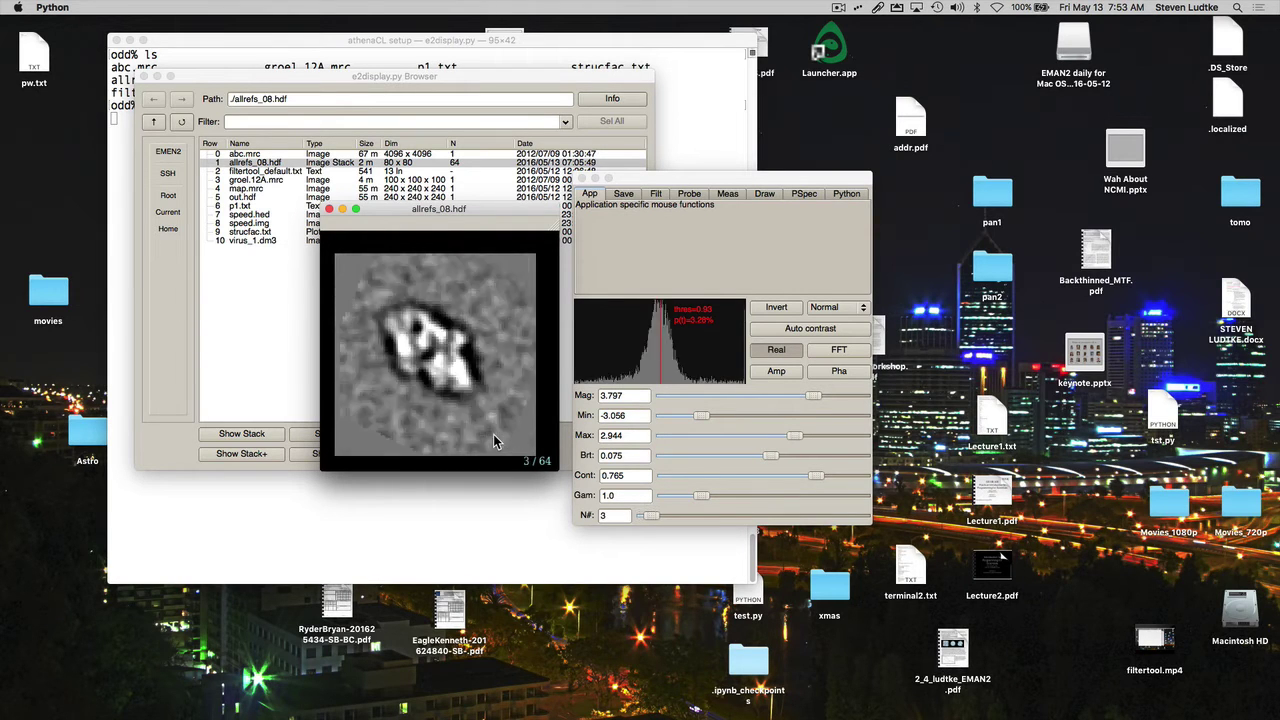
{"action": "key", "text": "Down"}
{"action": "key", "text": "Down"}
{"action": "key", "text": "Down"}
{"action": "key", "text": "Down"}
{"action": "key", "text": "Down"}
{"action": "key", "text": "Down"}
{"action": "key", "text": "Down"}
{"action": "key", "text": "Down"}
{"action": "key", "text": "Down"}
{"action": "key", "text": "Down"}
{"action": "key", "text": "Down"}
{"action": "key", "text": "Down"}
{"action": "key", "text": "Down"}
{"action": "key", "text": "Down"}
{"action": "key", "text": "Down"}
{"action": "key", "text": "Down"}
{"action": "key", "text": "Down"}
{"action": "key", "text": "Down"}
{"action": "key", "text": "Down"}
{"action": "key", "text": "Down"}
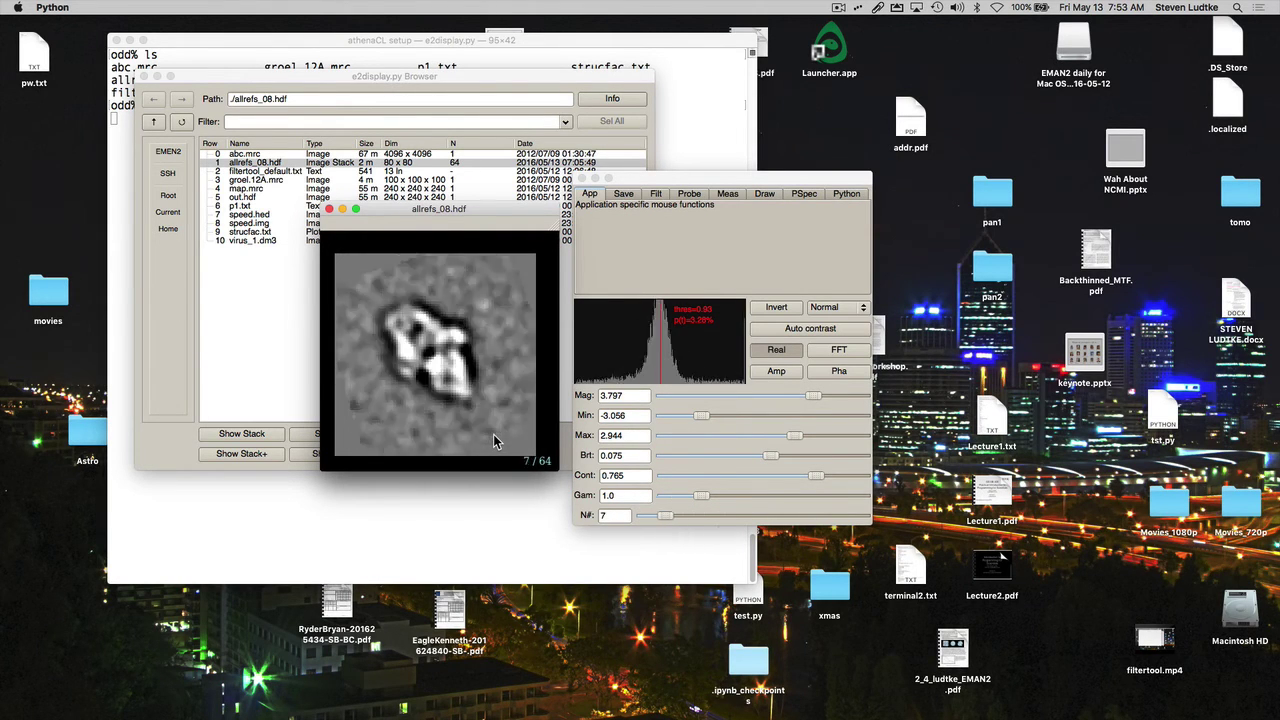
{"action": "key", "text": "Up"}
{"action": "key", "text": "Up"}
{"action": "key", "text": "Up"}
{"action": "key", "text": "Up"}
{"action": "key", "text": "Up"}
{"action": "key", "text": "Up"}
{"action": "key", "text": "Up"}
{"action": "key", "text": "Up"}
{"action": "key", "text": "Up"}
{"action": "key", "text": "Up"}
{"action": "key", "text": "Up"}
{"action": "key", "text": "Up"}
{"action": "key", "text": "Up"}
{"action": "key", "text": "Up"}
{"action": "key", "text": "Up"}
{"action": "key", "text": "Up"}
{"action": "key", "text": "Up"}
{"action": "key", "text": "Up"}
{"action": "key", "text": "Up"}
{"action": "key", "text": "Up"}
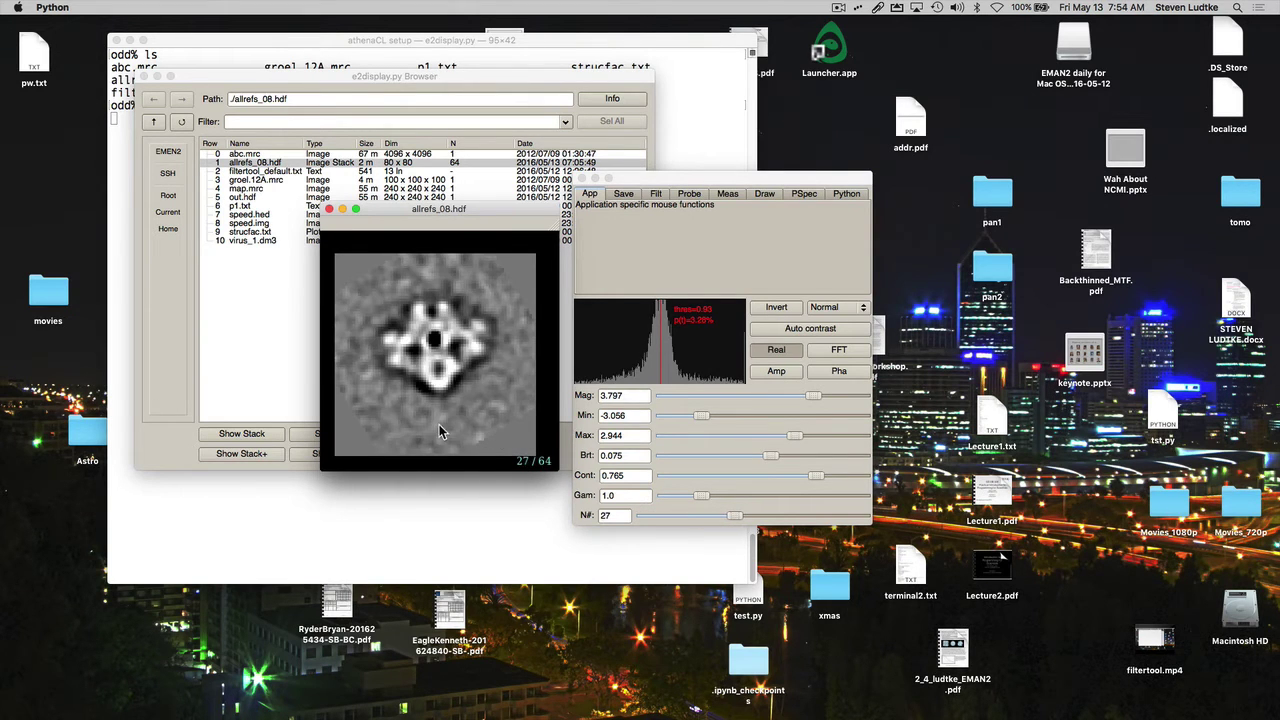
{"action": "left_click", "coordinate": [735, 518]}
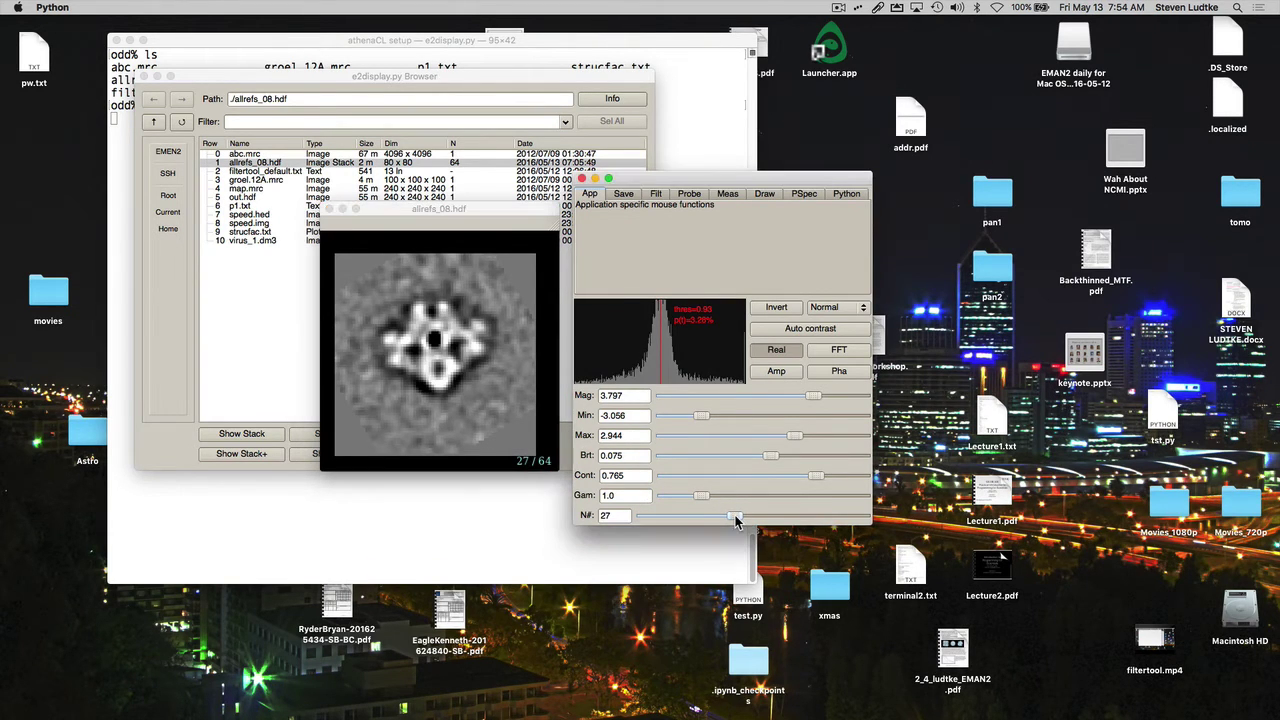
{"action": "left_click_drag", "start_coordinate": [735, 518], "coordinate": [634, 517]}
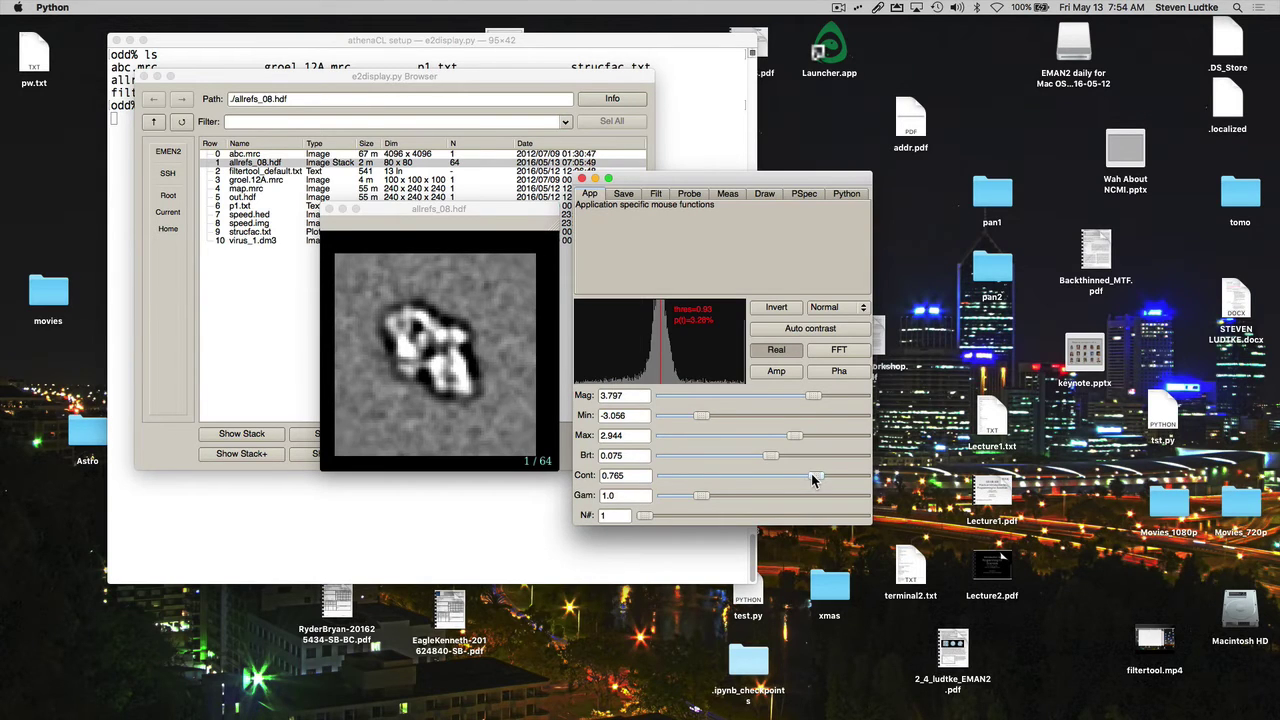
Raise contrast to 0.776 (range -2.915 to 2.82) and set magnification to 4
{"action": "left_click_drag", "start_coordinate": [815, 479], "coordinate": [790, 447]}
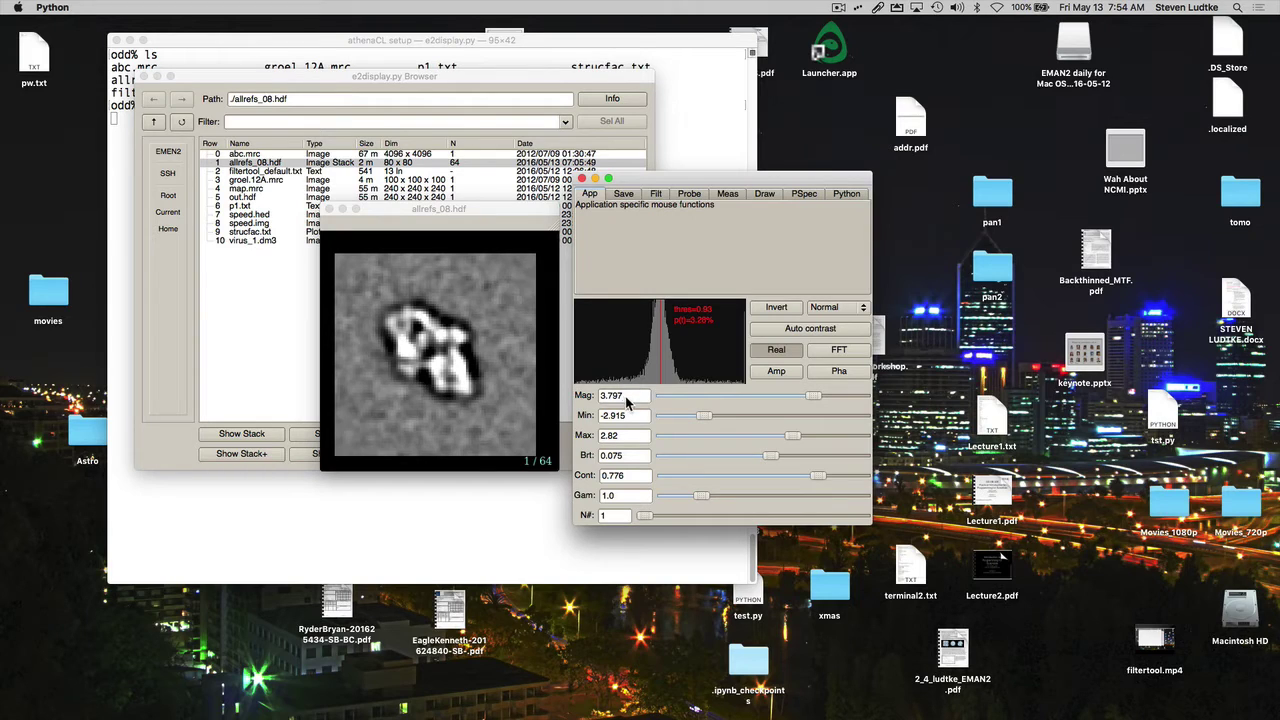
{"action": "left_click_drag", "start_coordinate": [630, 397], "coordinate": [597, 397]}
{"action": "type", "text": "4"}
{"action": "key", "text": "Return"}
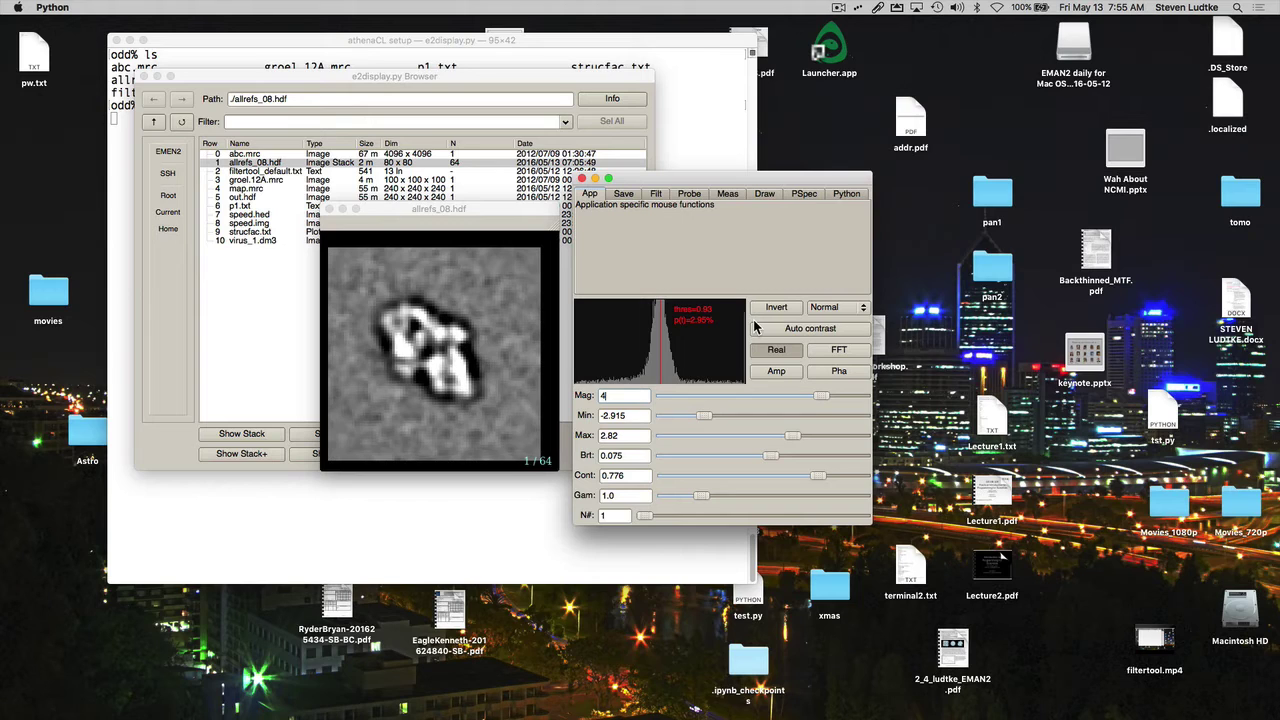
Try inverted contrast, histogram flattening and Hist Gauss, then return the display to Normal
{"action": "left_click", "coordinate": [782, 310]}
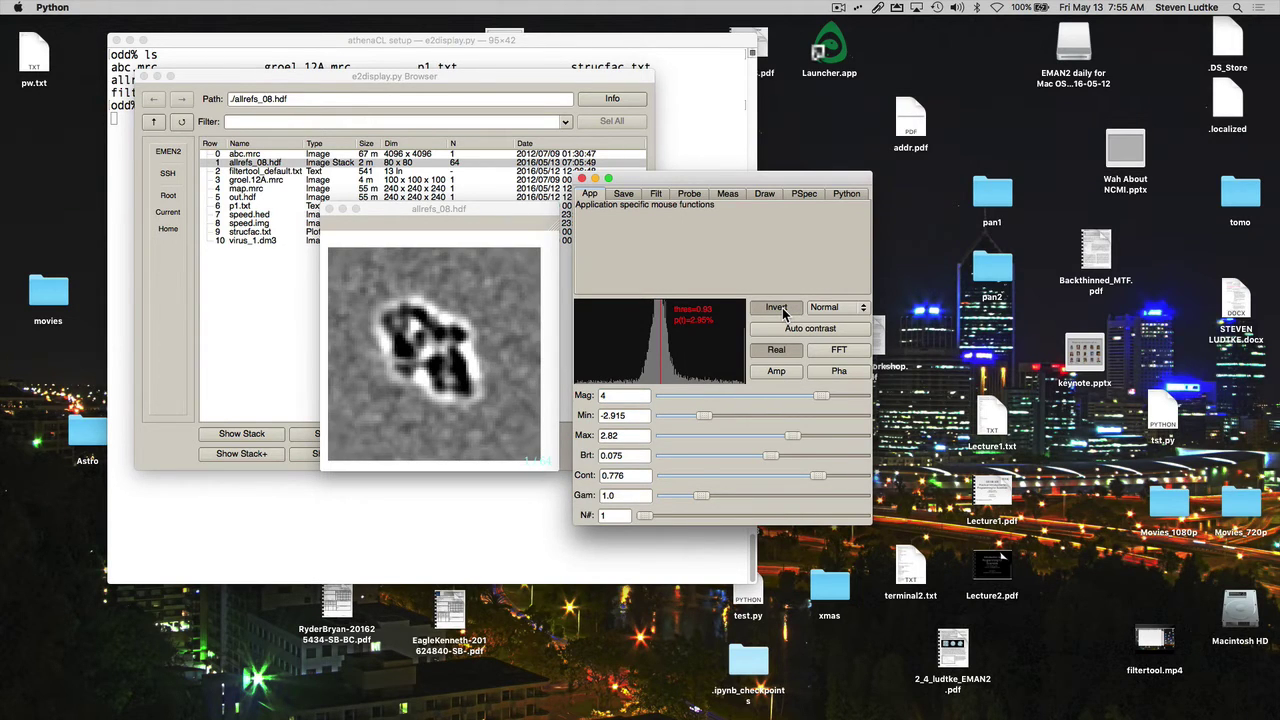
{"action": "left_click", "coordinate": [782, 311]}
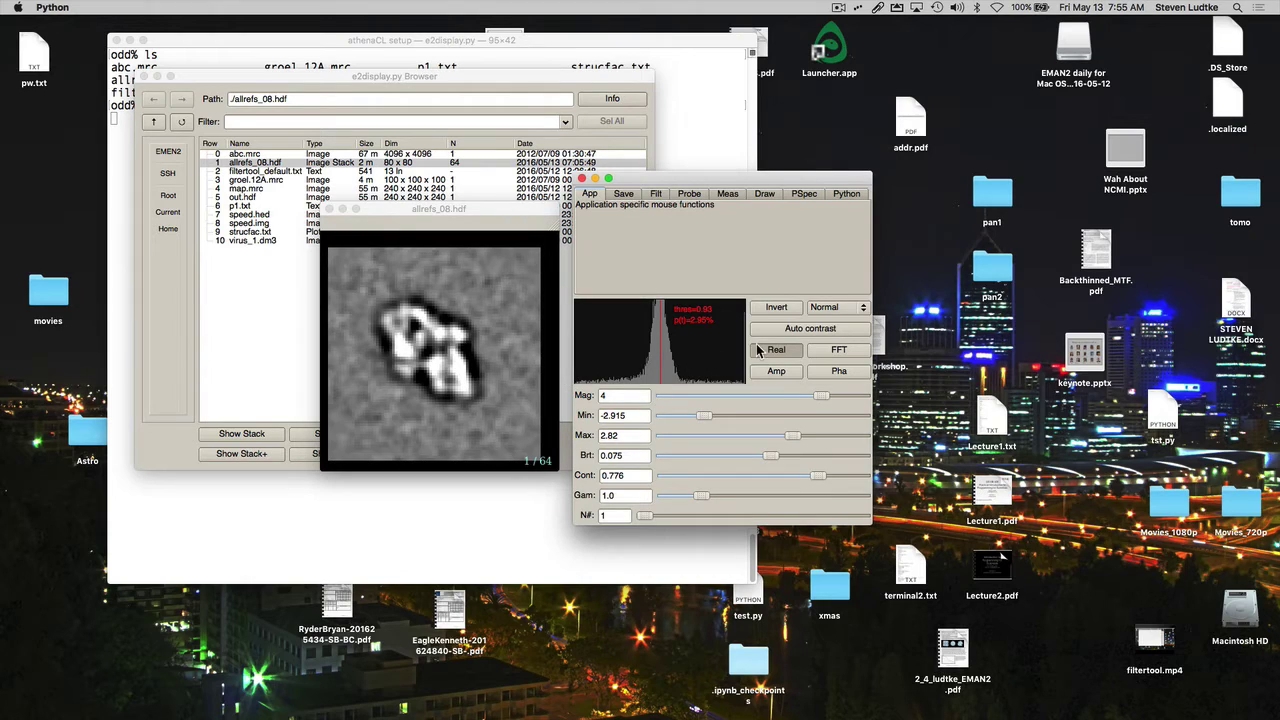
{"action": "left_click", "coordinate": [827, 308]}
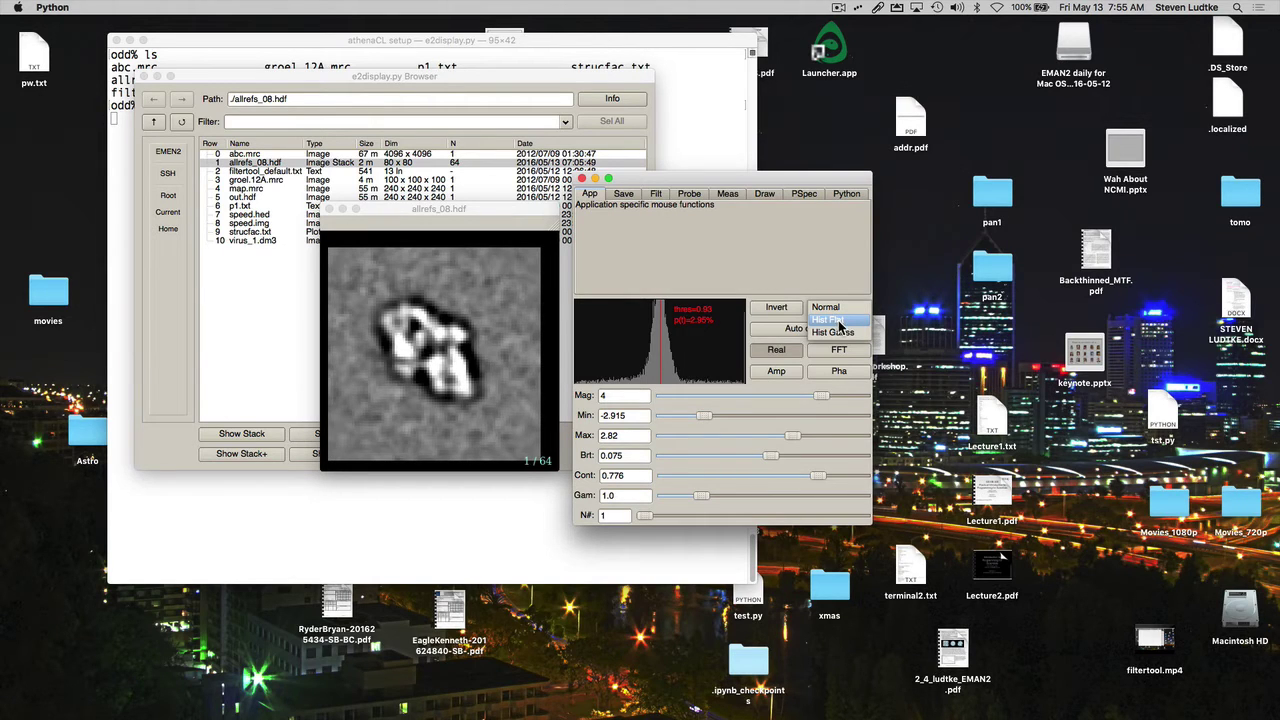
{"action": "left_click", "coordinate": [828, 320]}
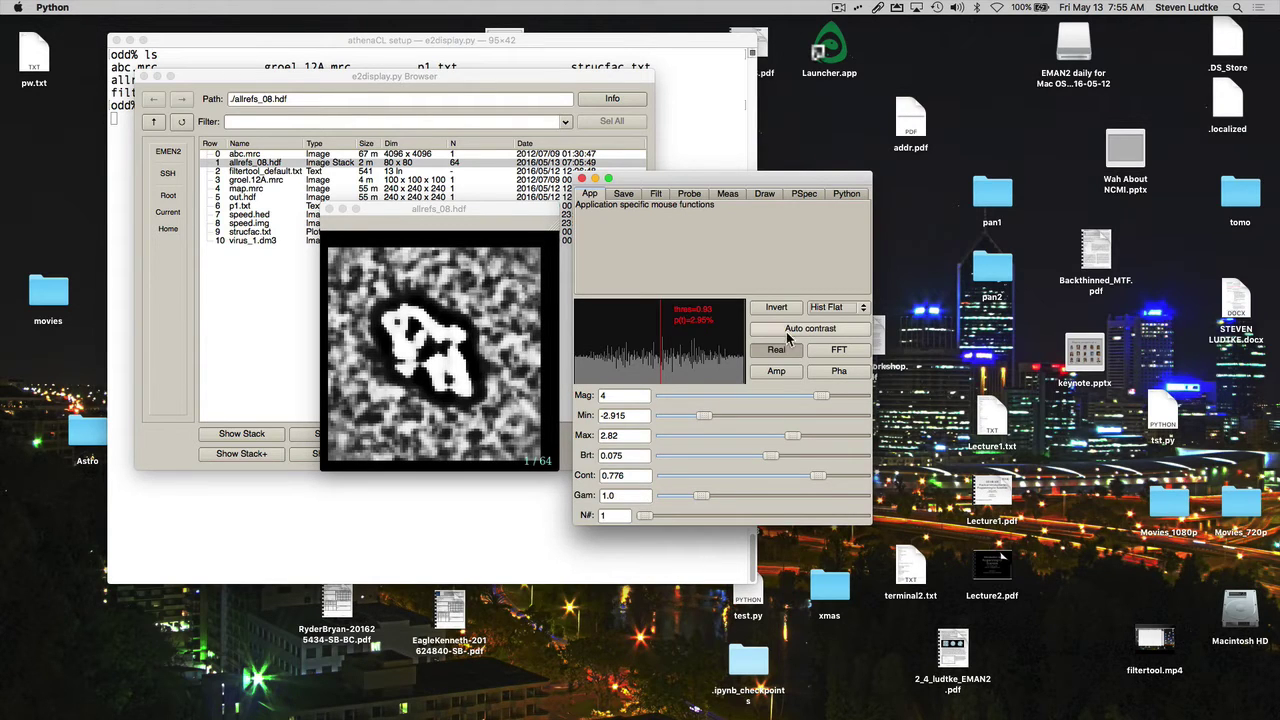
{"action": "left_click", "coordinate": [830, 307]}
{"action": "left_click", "coordinate": [836, 322]}
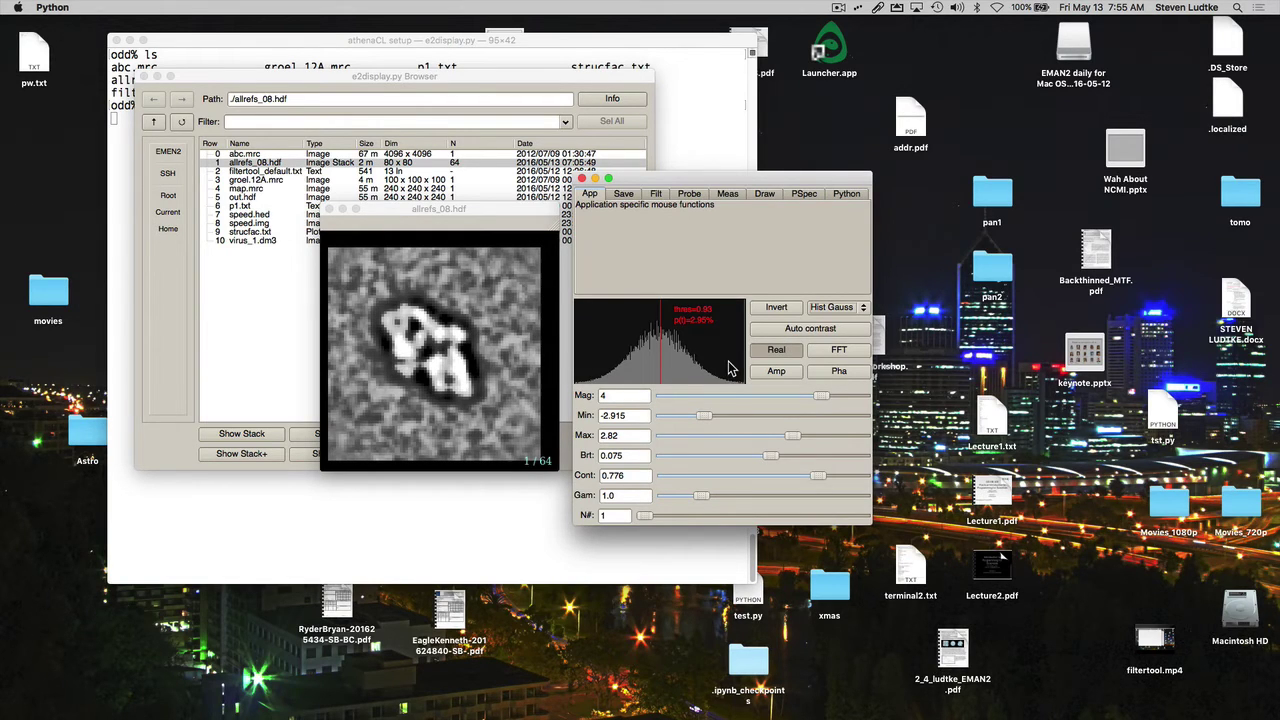
{"action": "left_click", "coordinate": [831, 309]}
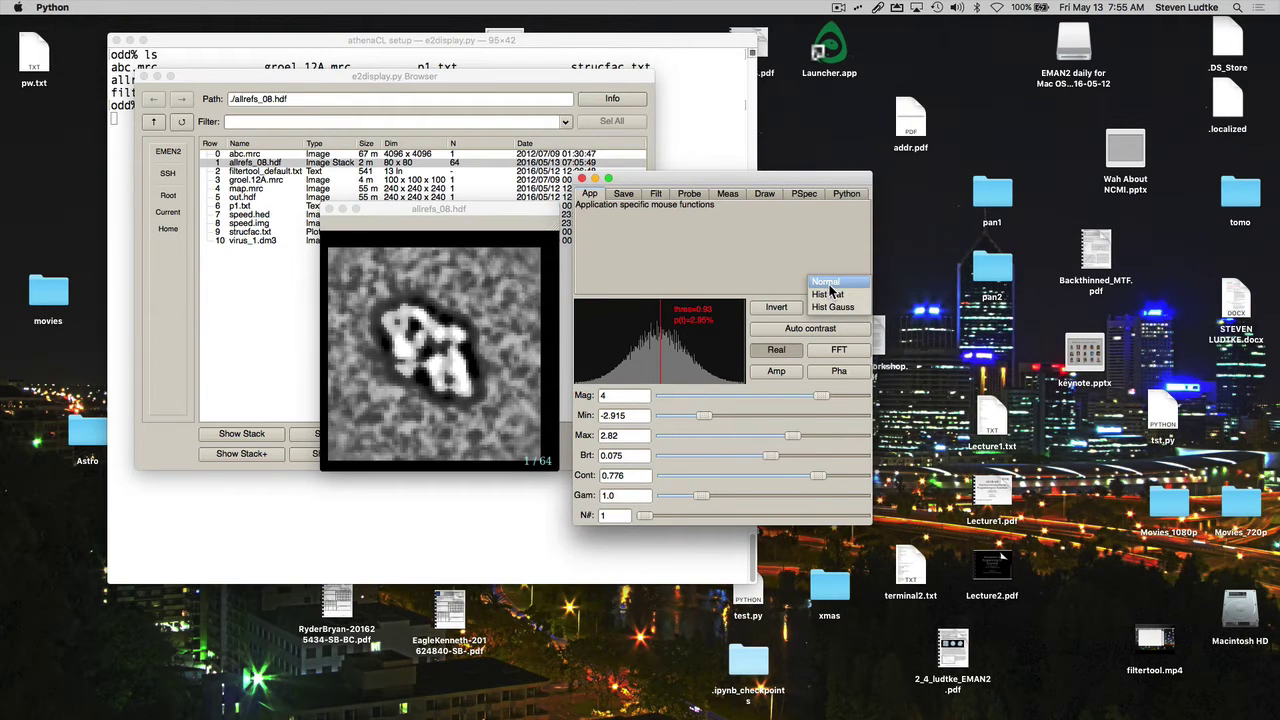
{"action": "left_click", "coordinate": [829, 285]}
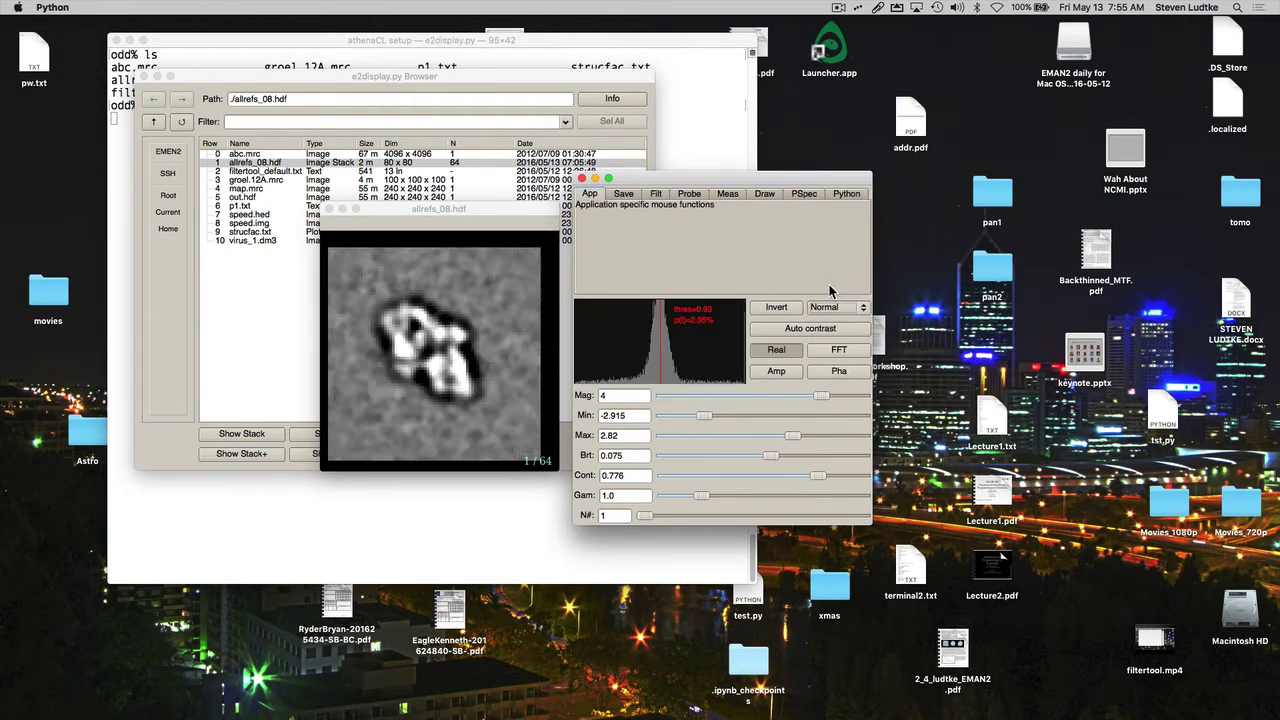
Auto-contrast the real-space class average to Min -3.056, Max 2.944
{"action": "left_click", "coordinate": [806, 336]}
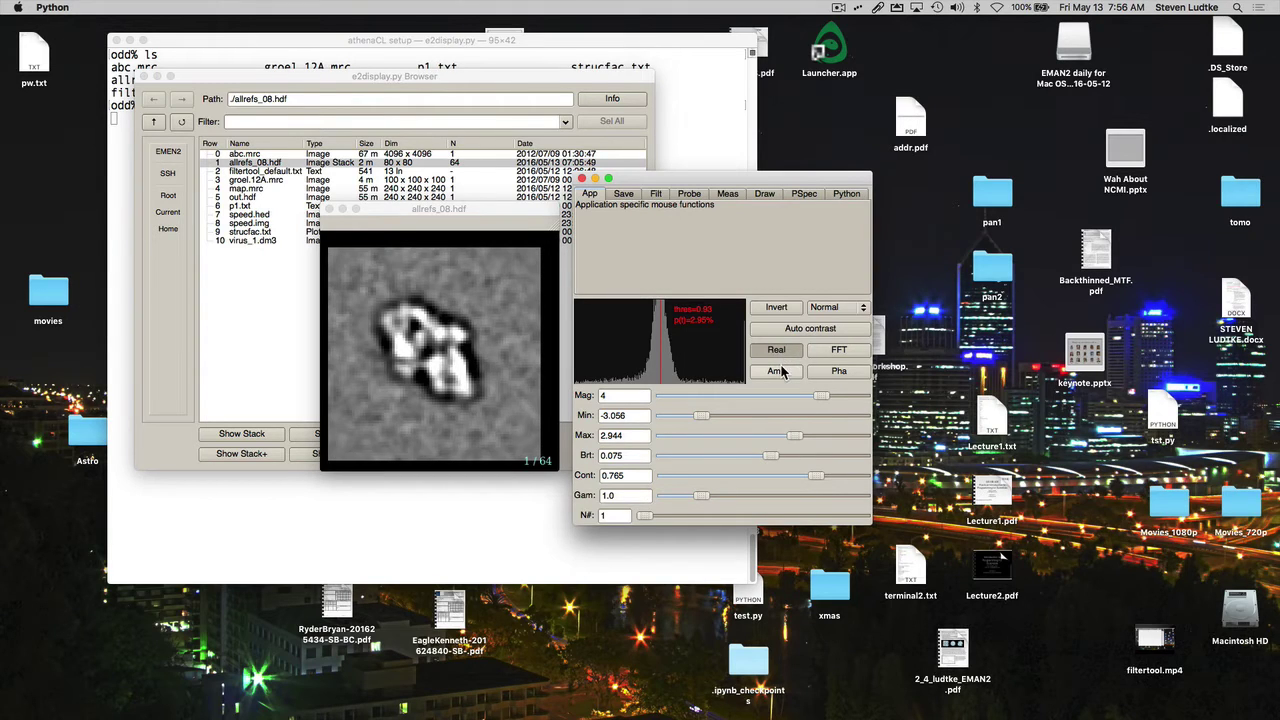
Display the Fourier amplitudes, auto-contrasted to a 0.0–328.986 range after briefly lowering Max
{"action": "left_click", "coordinate": [782, 372]}
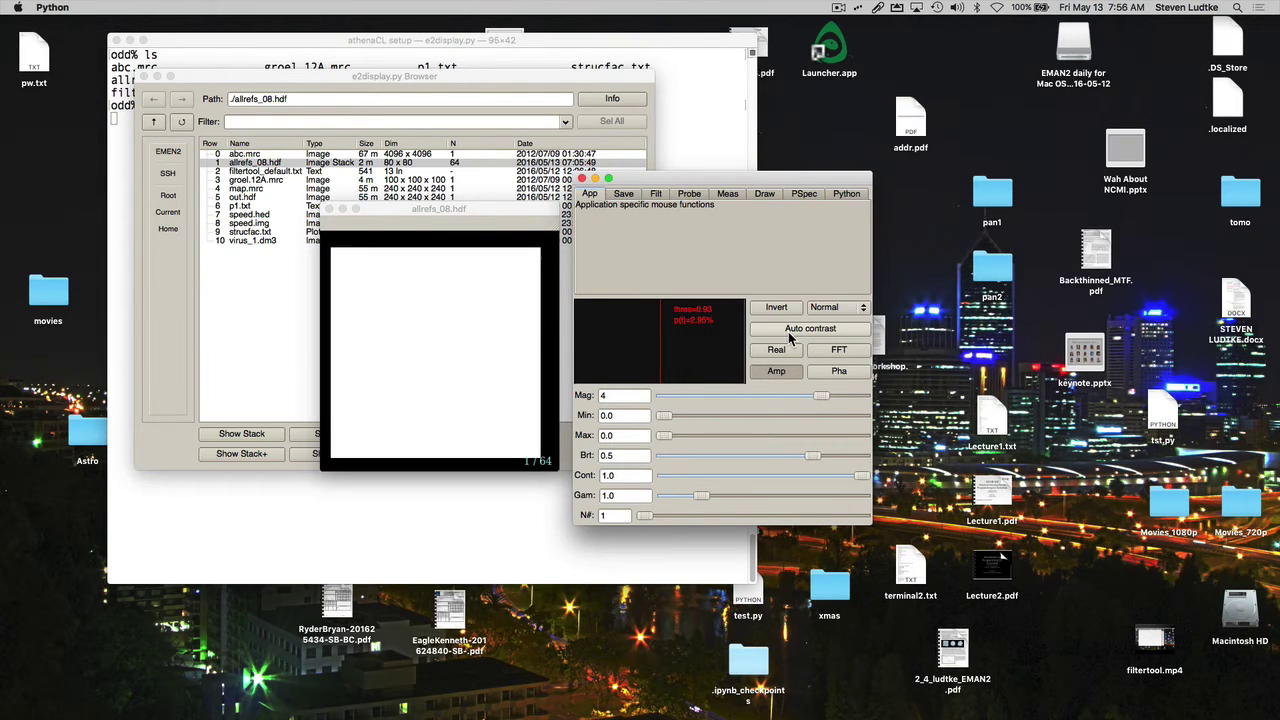
{"action": "left_click", "coordinate": [789, 337]}
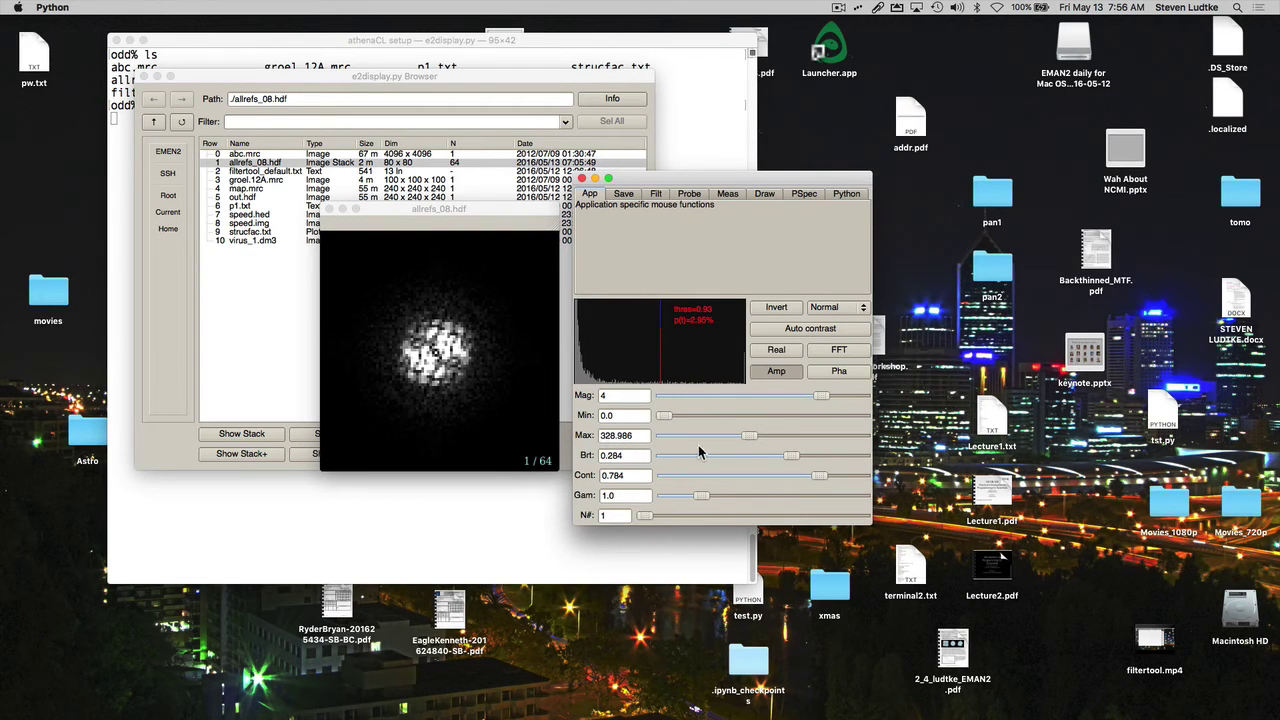
{"action": "left_click_drag", "start_coordinate": [752, 440], "coordinate": [666, 434]}
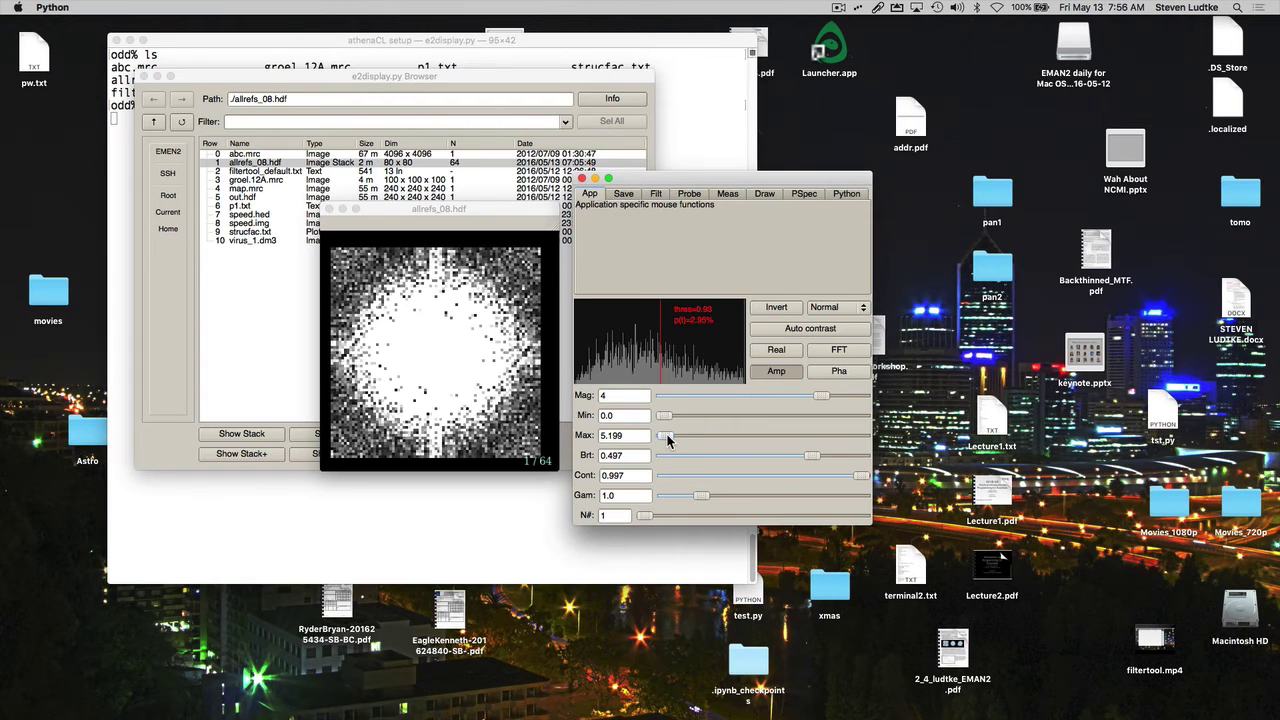
{"action": "left_click", "coordinate": [800, 329]}
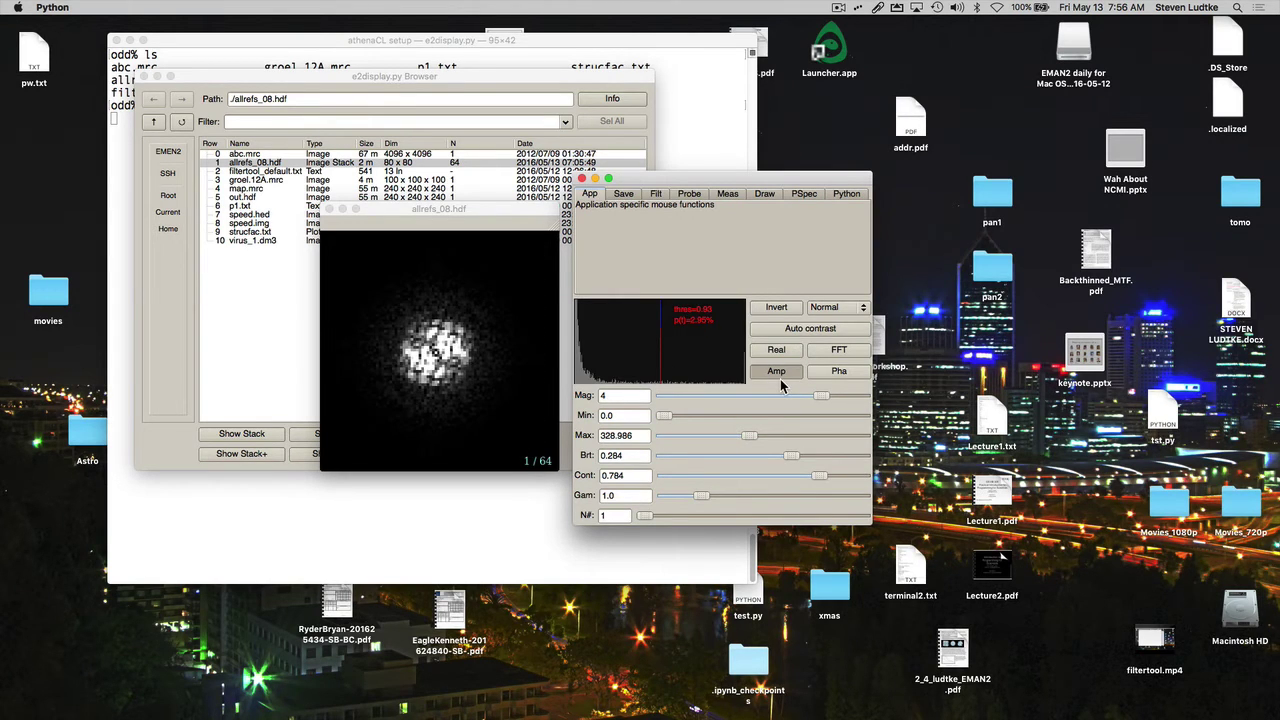
Switch to the Fourier phases and auto-contrast them to a 0.0–3.139 range
{"action": "left_click", "coordinate": [840, 374]}
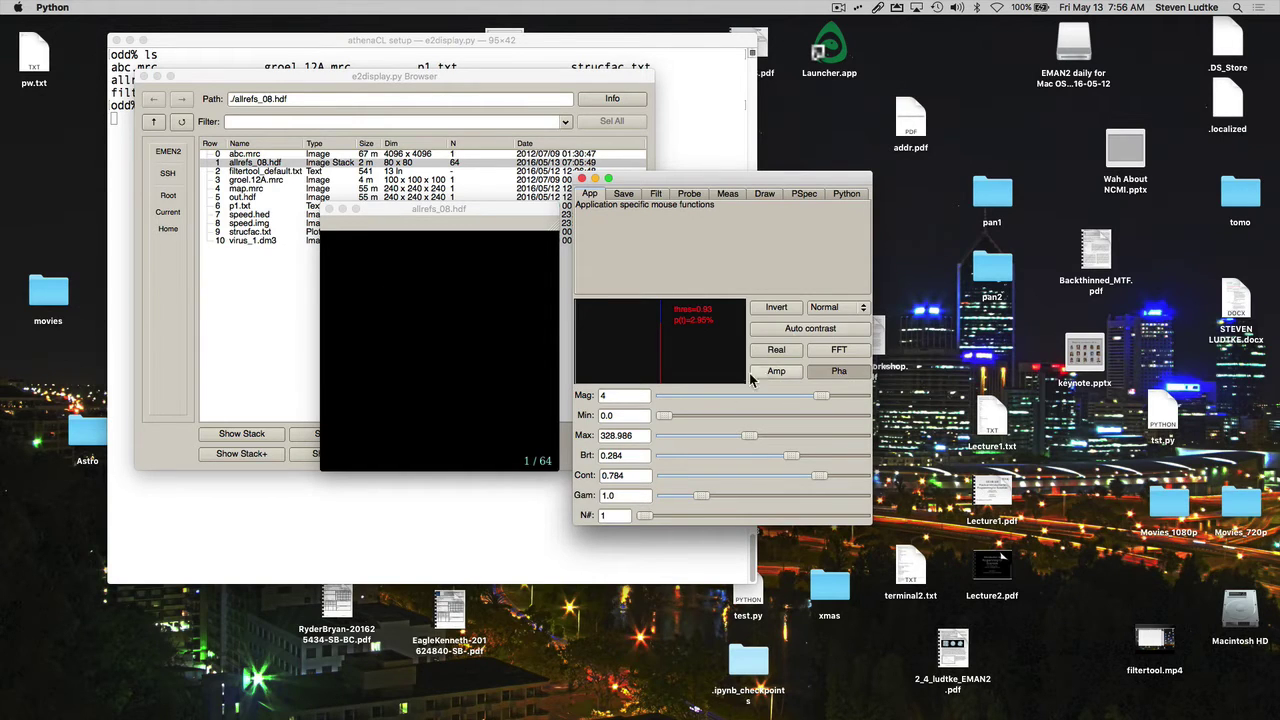
{"action": "left_click", "coordinate": [820, 330]}
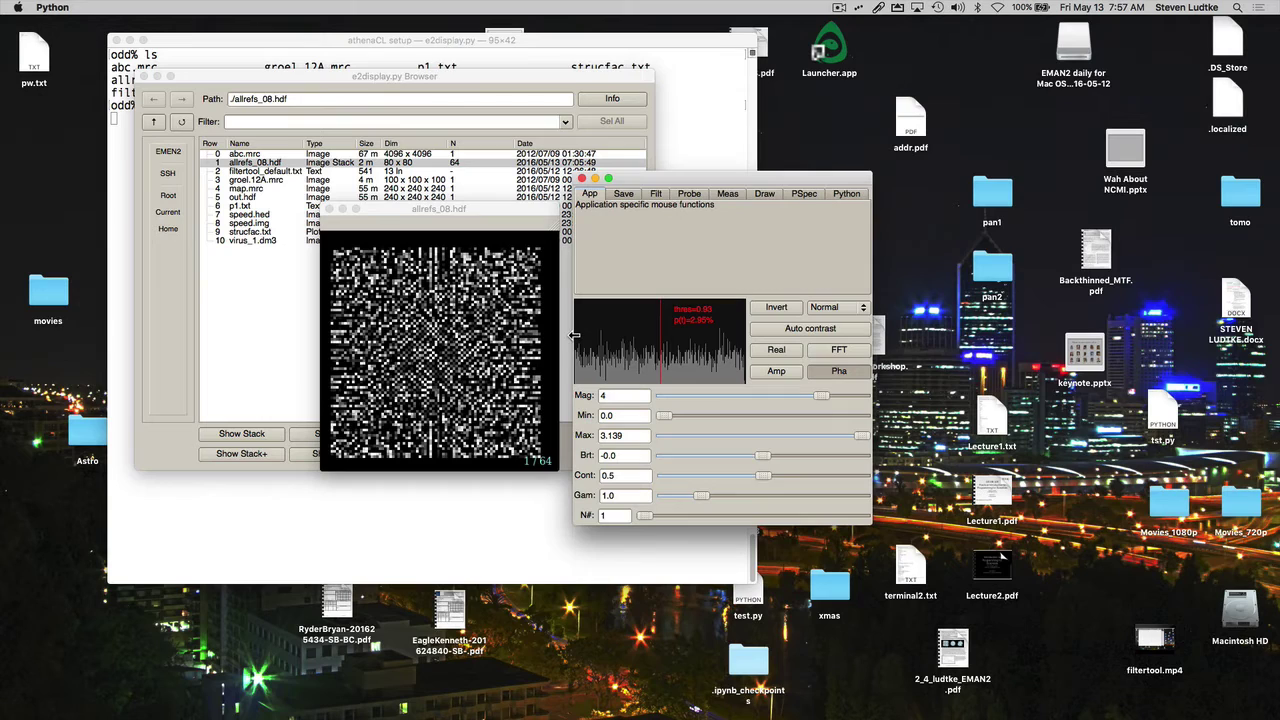
View the auto-contrasted complex FFT, then return to the real-space class average
{"action": "left_click", "coordinate": [828, 354]}
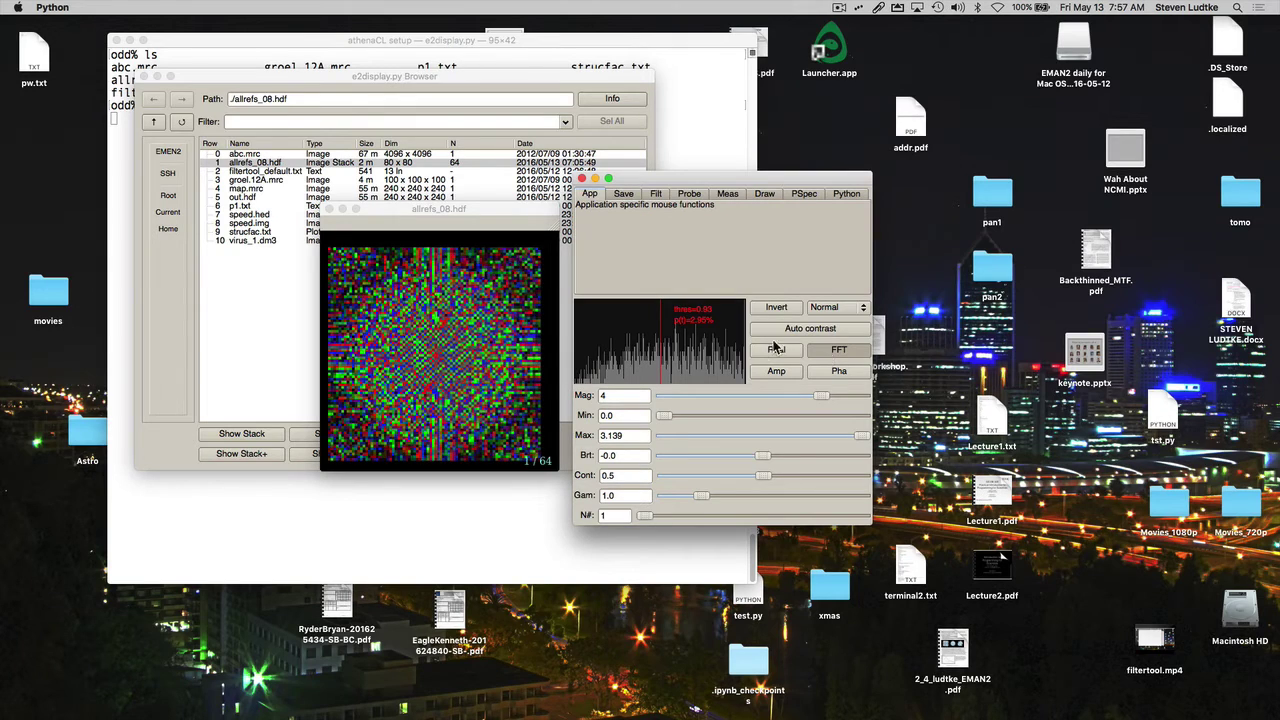
{"action": "left_click", "coordinate": [794, 333]}
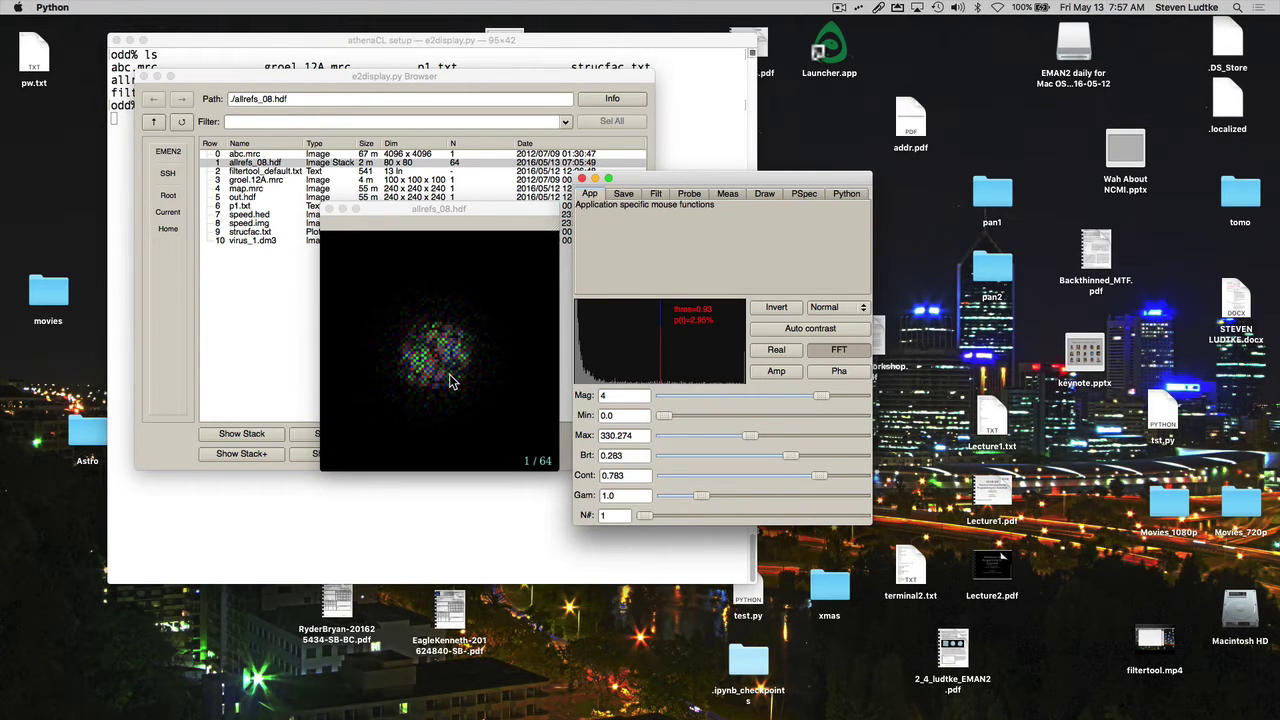
{"action": "left_click", "coordinate": [780, 351]}
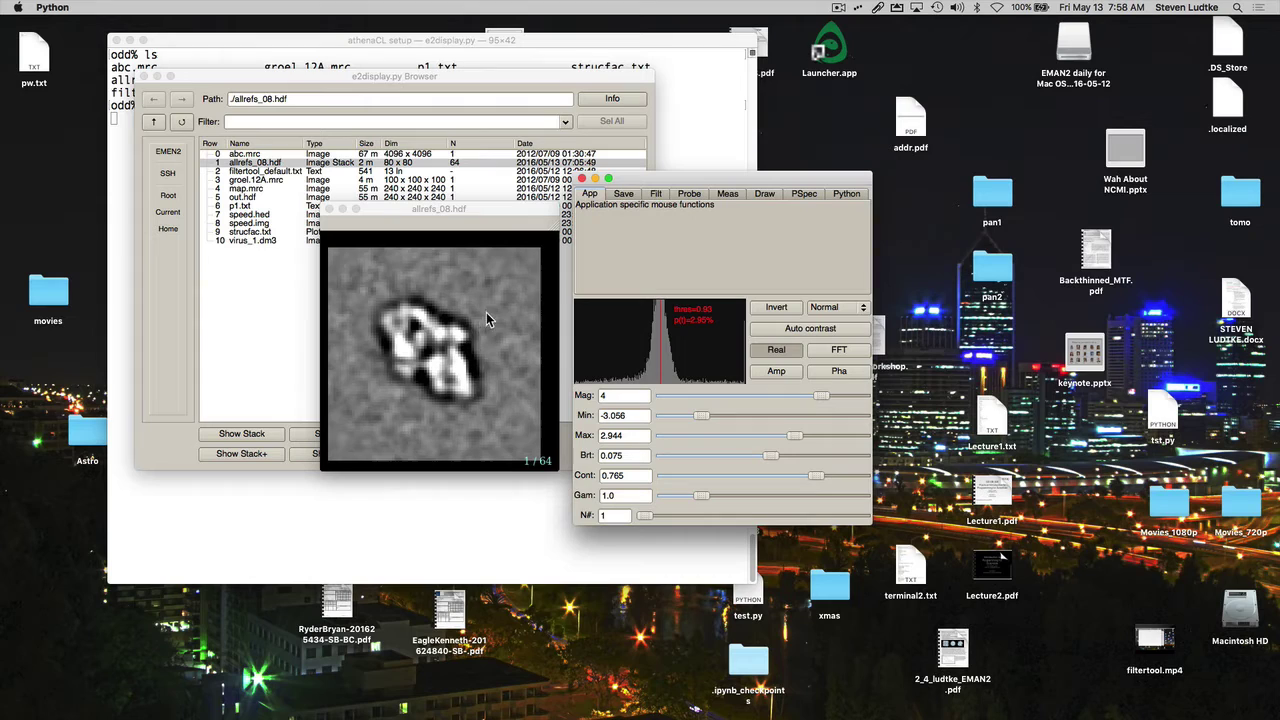
Try the Gaussian lowpass, highpass and linear-scale display filters on the particle, then switch all three off
{"action": "left_click", "coordinate": [656, 194]}
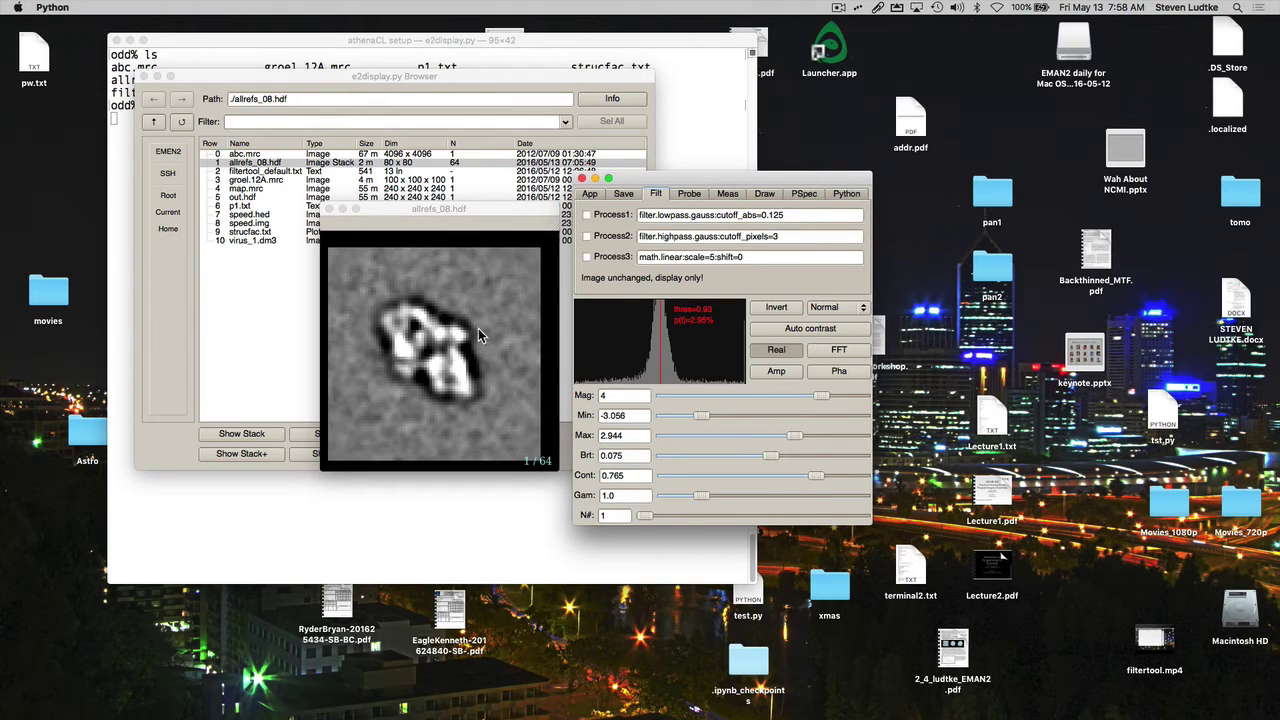
{"action": "left_click", "coordinate": [587, 216]}
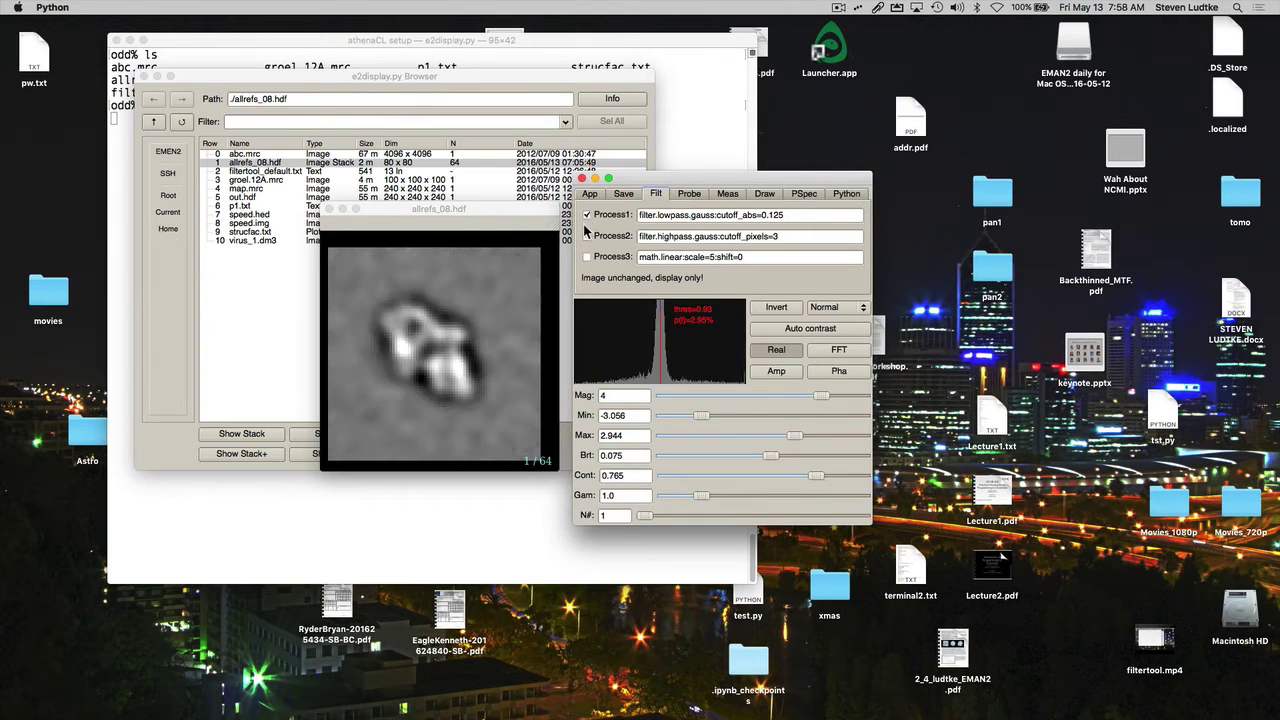
{"action": "left_click", "coordinate": [587, 238]}
{"action": "left_click", "coordinate": [587, 258]}
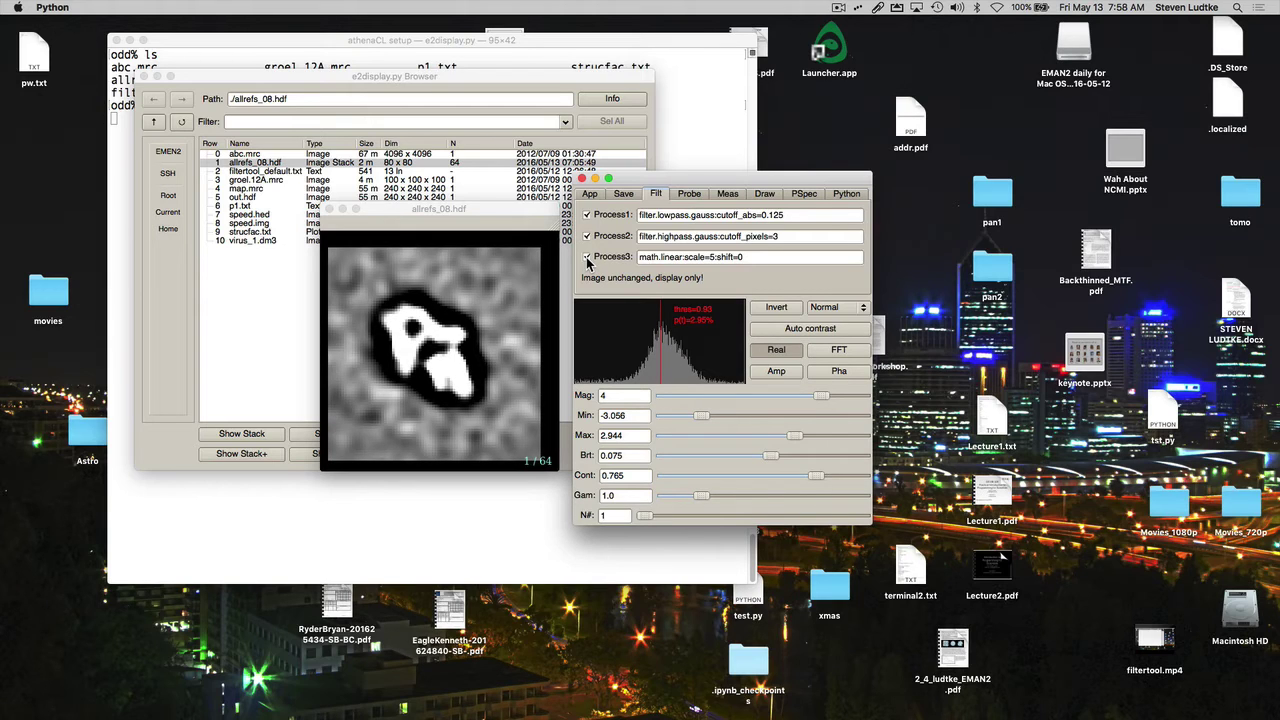
{"action": "left_click", "coordinate": [587, 258]}
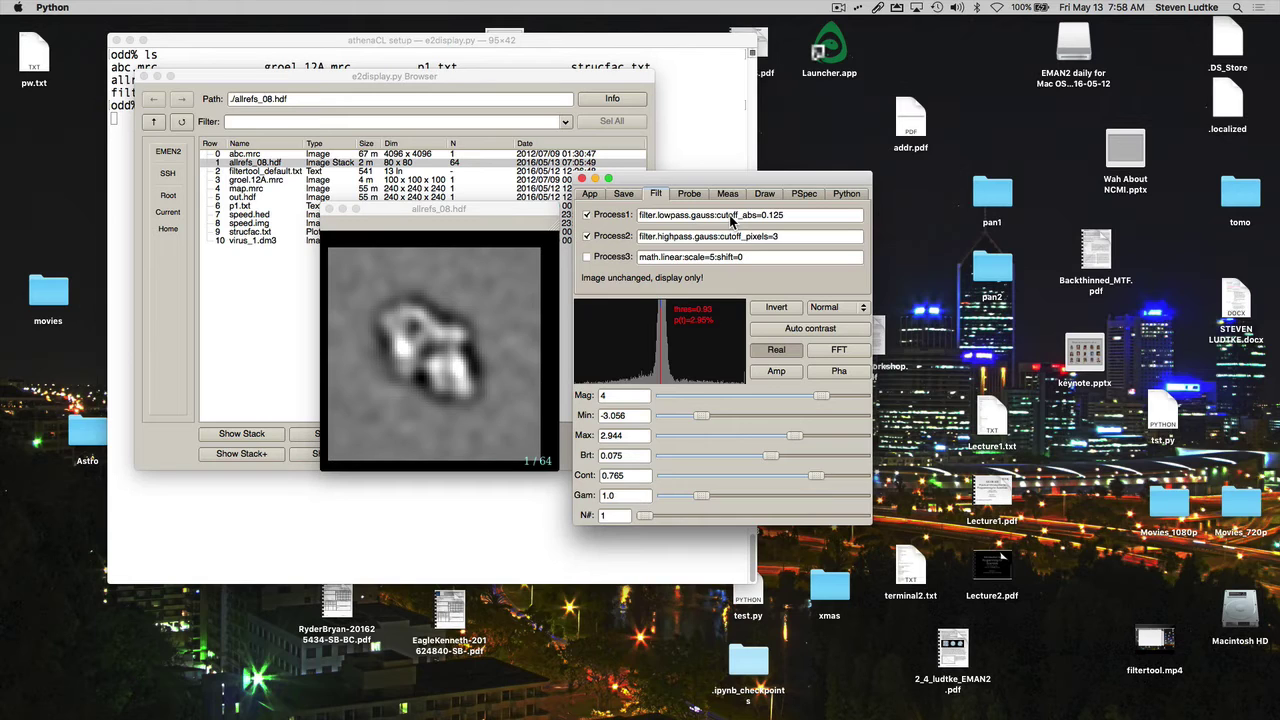
{"action": "left_click", "coordinate": [587, 237]}
{"action": "left_click", "coordinate": [587, 216]}
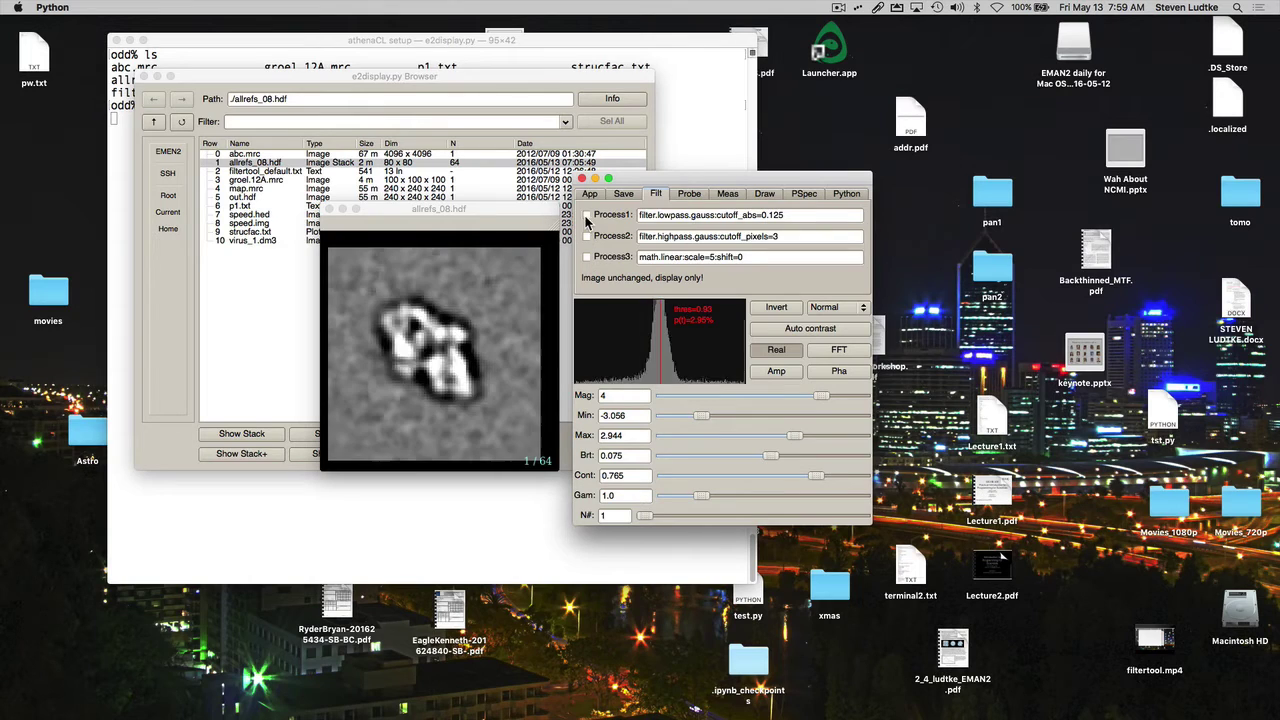
Change the probe size from 32 to 8
{"action": "left_click", "coordinate": [686, 197]}
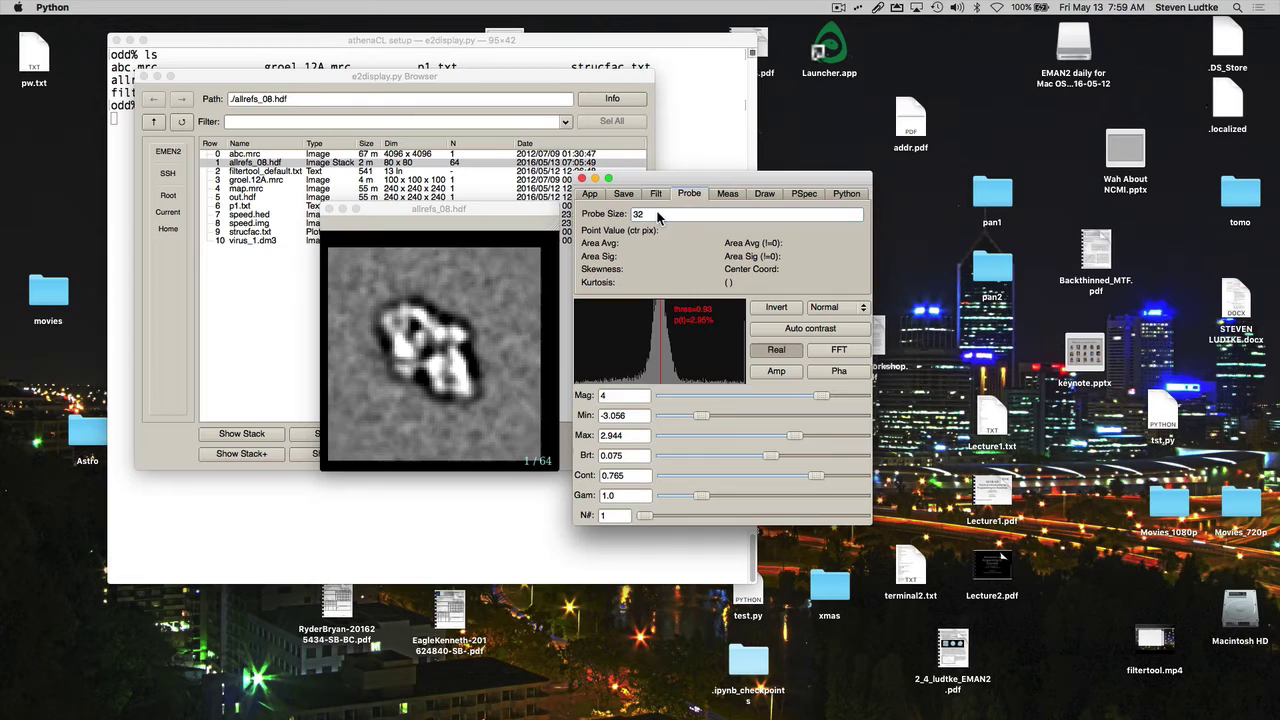
{"action": "left_click_drag", "start_coordinate": [658, 216], "coordinate": [614, 214]}
{"action": "type", "text": "8"}
Place the probe at the particle centre (40, 40), reading value -0.648 and area average -0.185
{"action": "left_click", "coordinate": [465, 325]}
{"action": "mouse_move", "coordinate": [465, 325]}
{"action": "left_mouse_down"}
{"action": "mouse_move", "coordinate": [420, 310]}
{"action": "mouse_move", "coordinate": [412, 345]}
{"action": "mouse_move", "coordinate": [470, 340]}
{"action": "mouse_move", "coordinate": [447, 305]}
{"action": "mouse_move", "coordinate": [447, 319]}
{"action": "mouse_move", "coordinate": [462, 318]}
{"action": "left_mouse_up"}
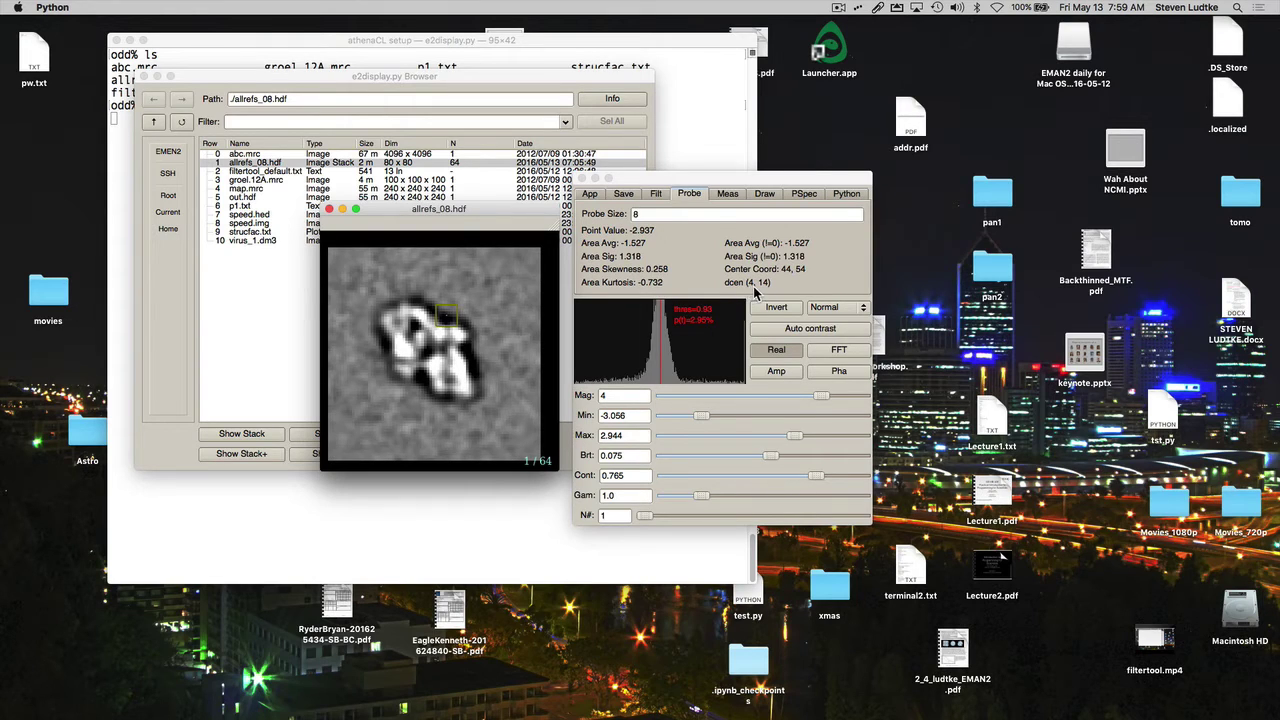
{"action": "left_click", "coordinate": [437, 347]}
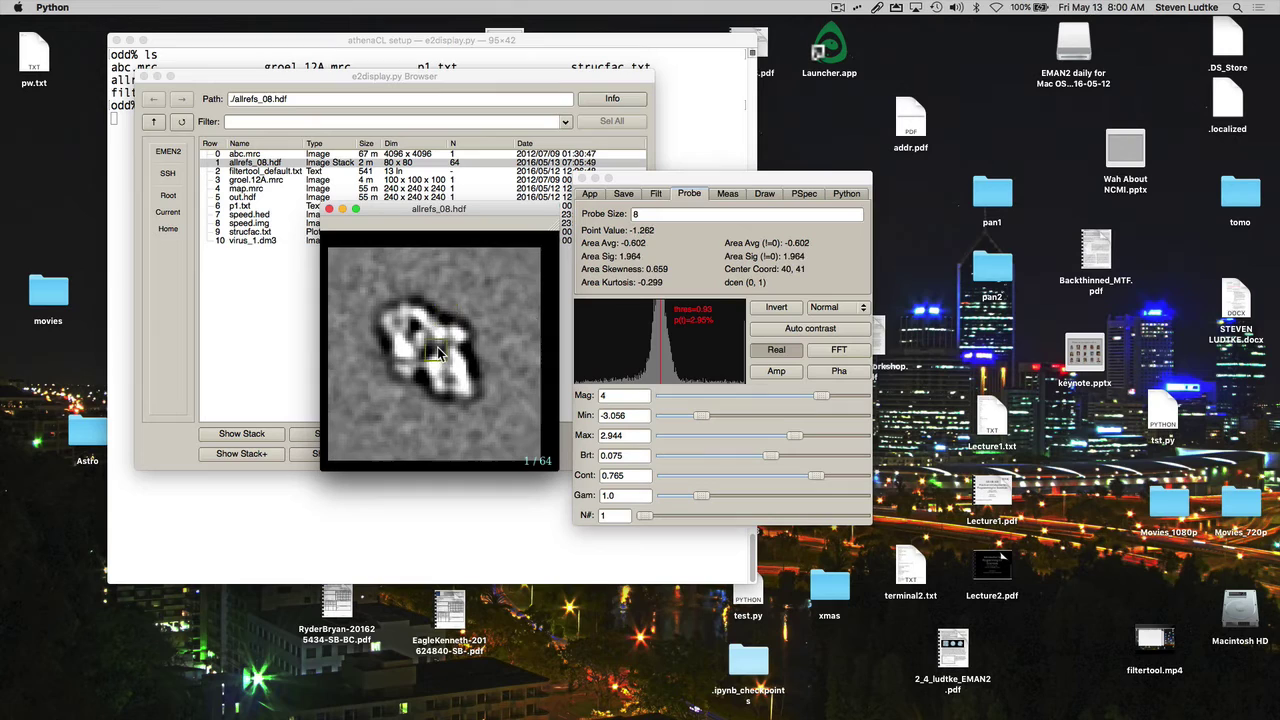
{"action": "left_click_drag", "start_coordinate": [436, 343], "coordinate": [437, 346]}
{"action": "left_click", "coordinate": [435, 348]}
Draw measurement lines across the particle, ending with a 45.682 Å line from 23,59 to 52,23
{"action": "left_click", "coordinate": [727, 194]}
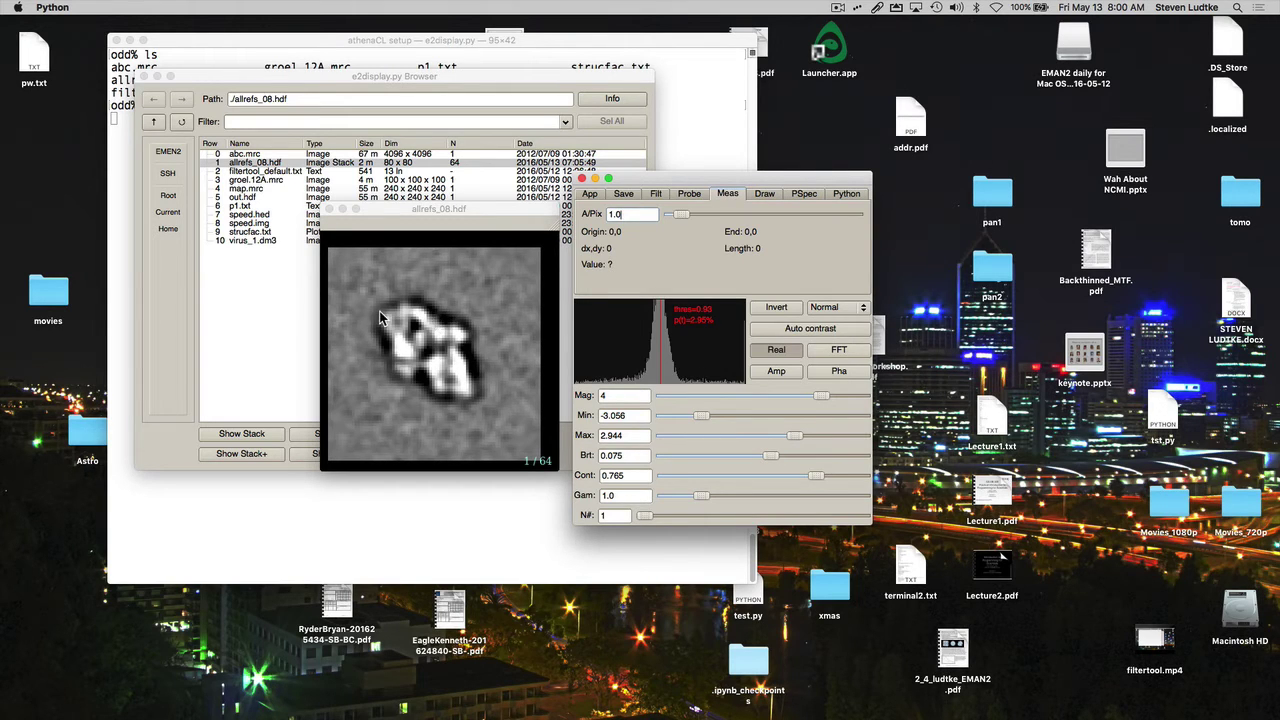
{"action": "left_click_drag", "start_coordinate": [380, 316], "coordinate": [476, 404]}
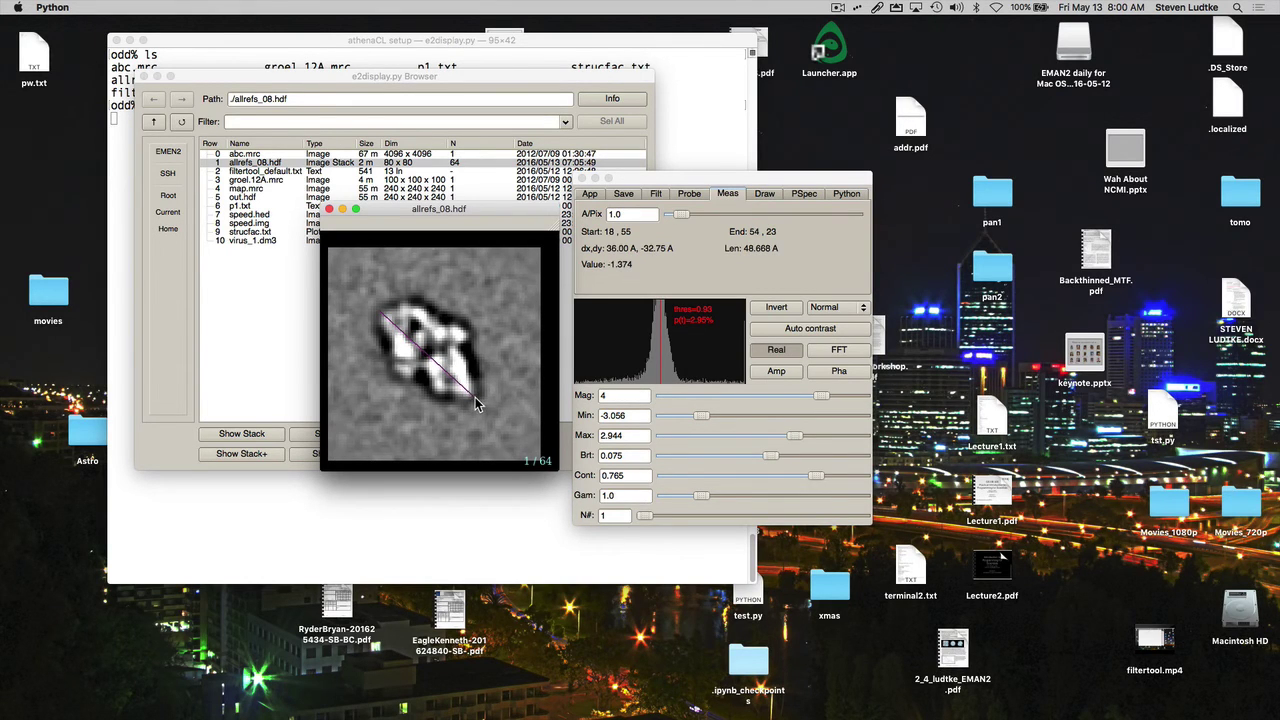
{"action": "left_click_drag", "start_coordinate": [464, 318], "coordinate": [389, 372]}
{"action": "left_click_drag", "start_coordinate": [394, 311], "coordinate": [470, 401]}
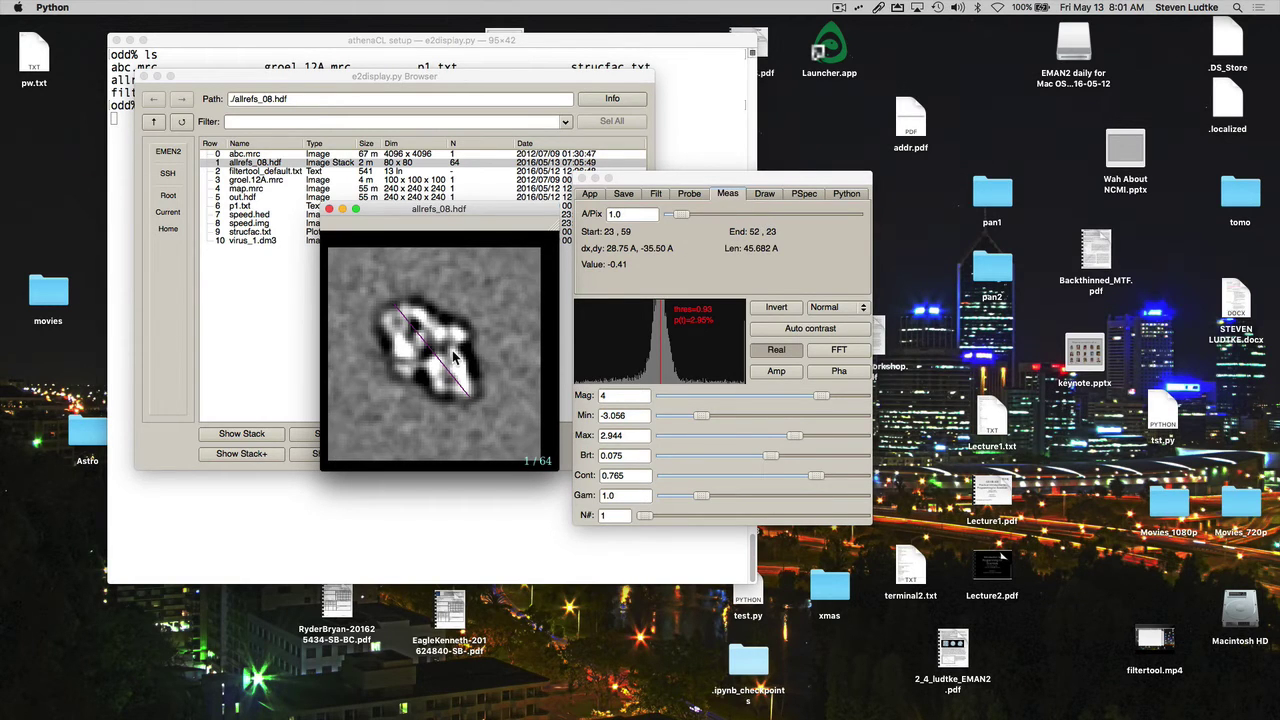
Change the drawing pen value from 1.0 to 0, keeping pen size 5
{"action": "left_click", "coordinate": [763, 194]}
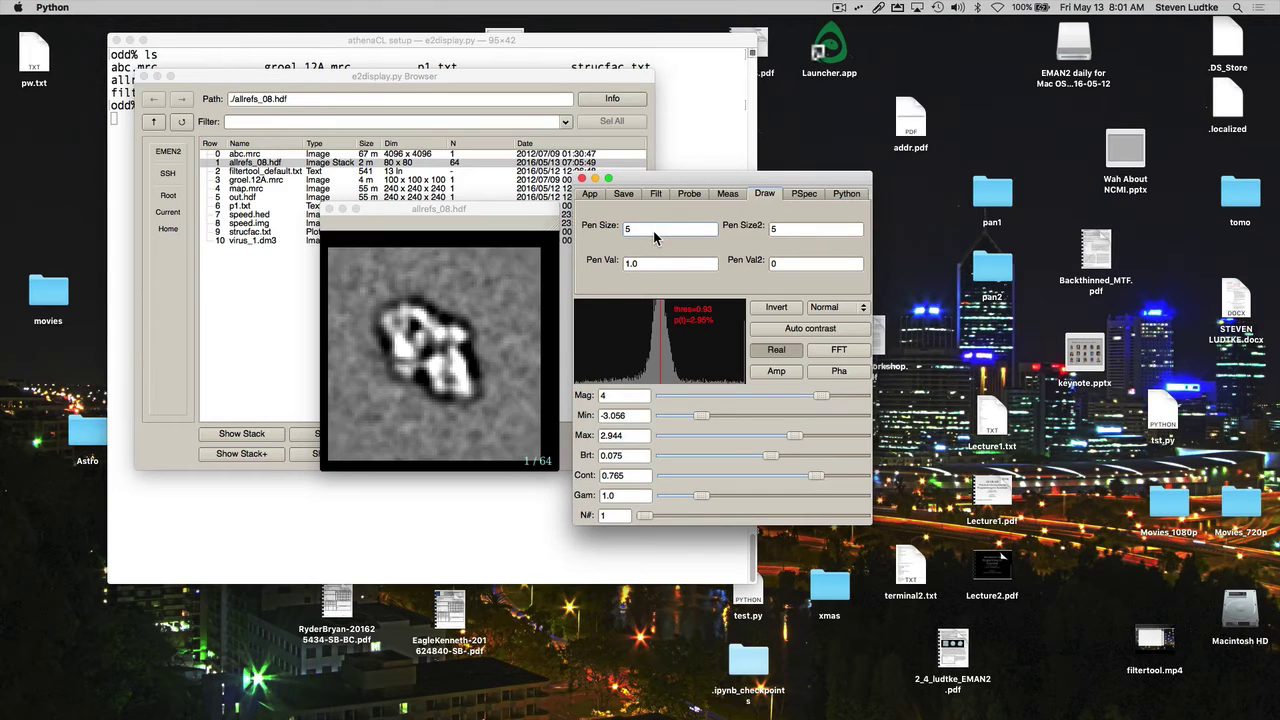
{"action": "left_click", "coordinate": [640, 236]}
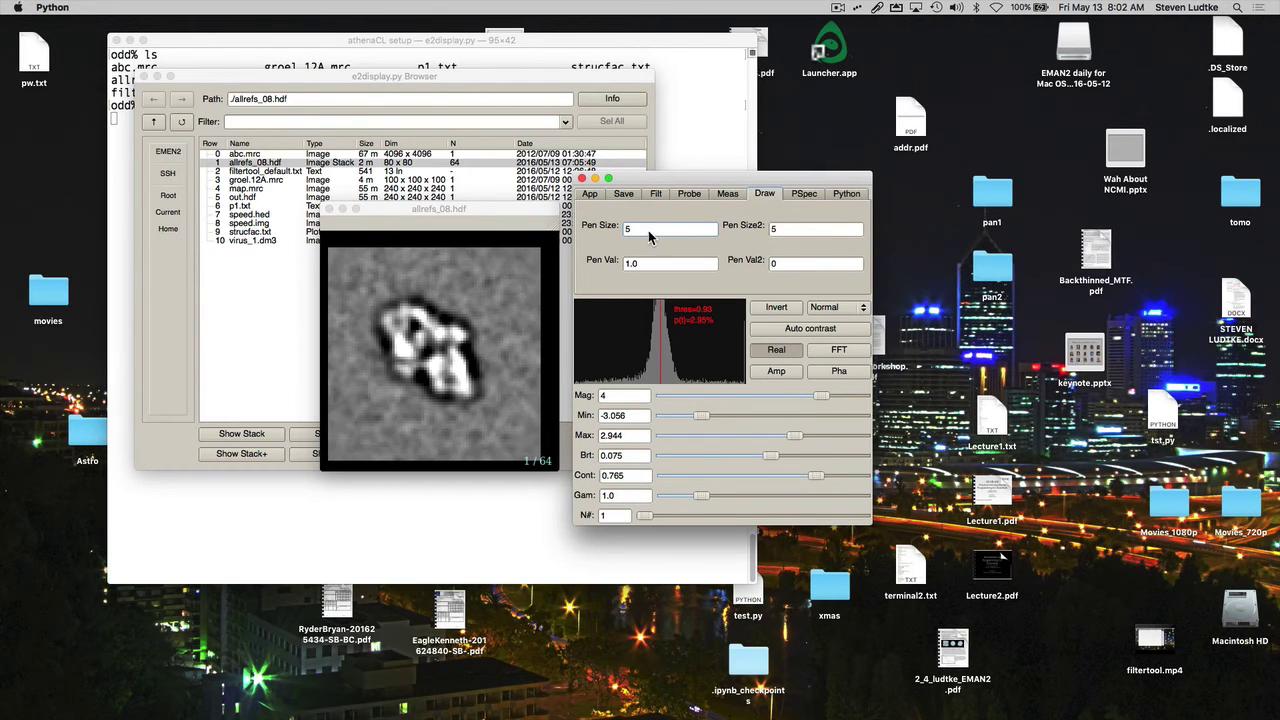
{"action": "double_click", "coordinate": [645, 266]}
{"action": "type", "text": "0"}
Paint value-0 strokes across the top and left of the particle in image 1
{"action": "left_click", "coordinate": [533, 260]}
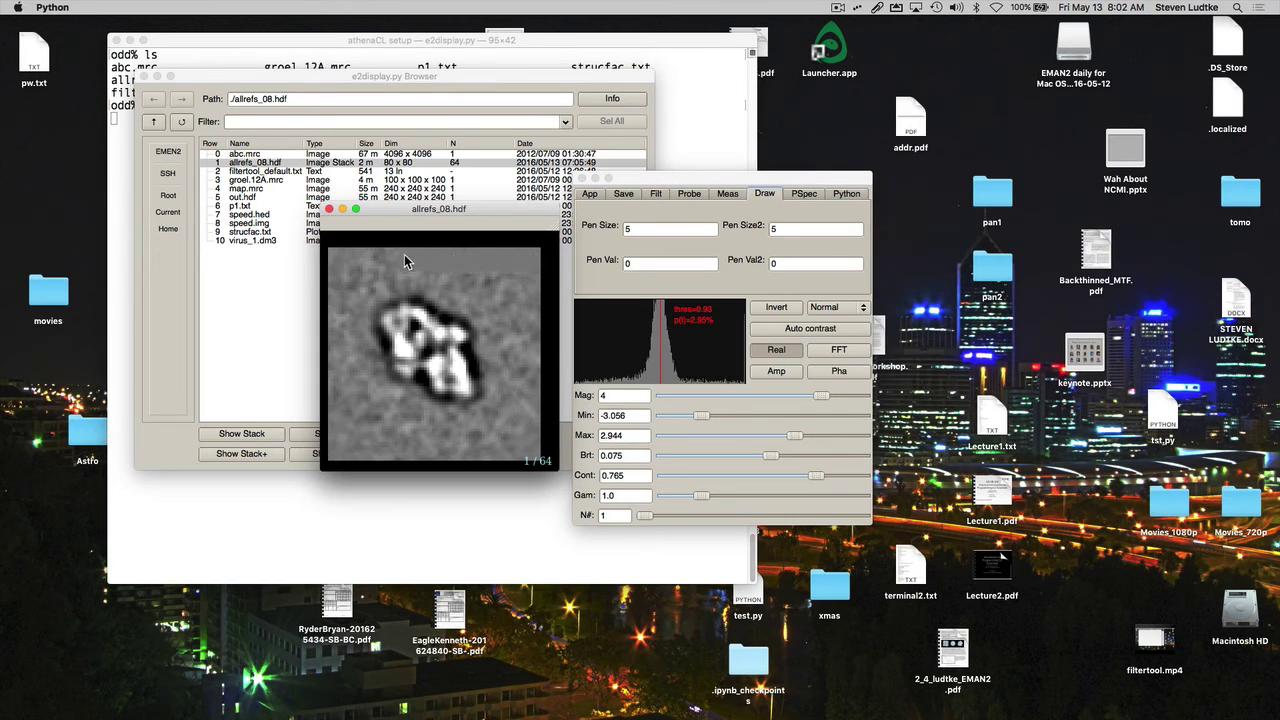
{"action": "left_click_drag", "start_coordinate": [427, 281], "coordinate": [507, 278]}
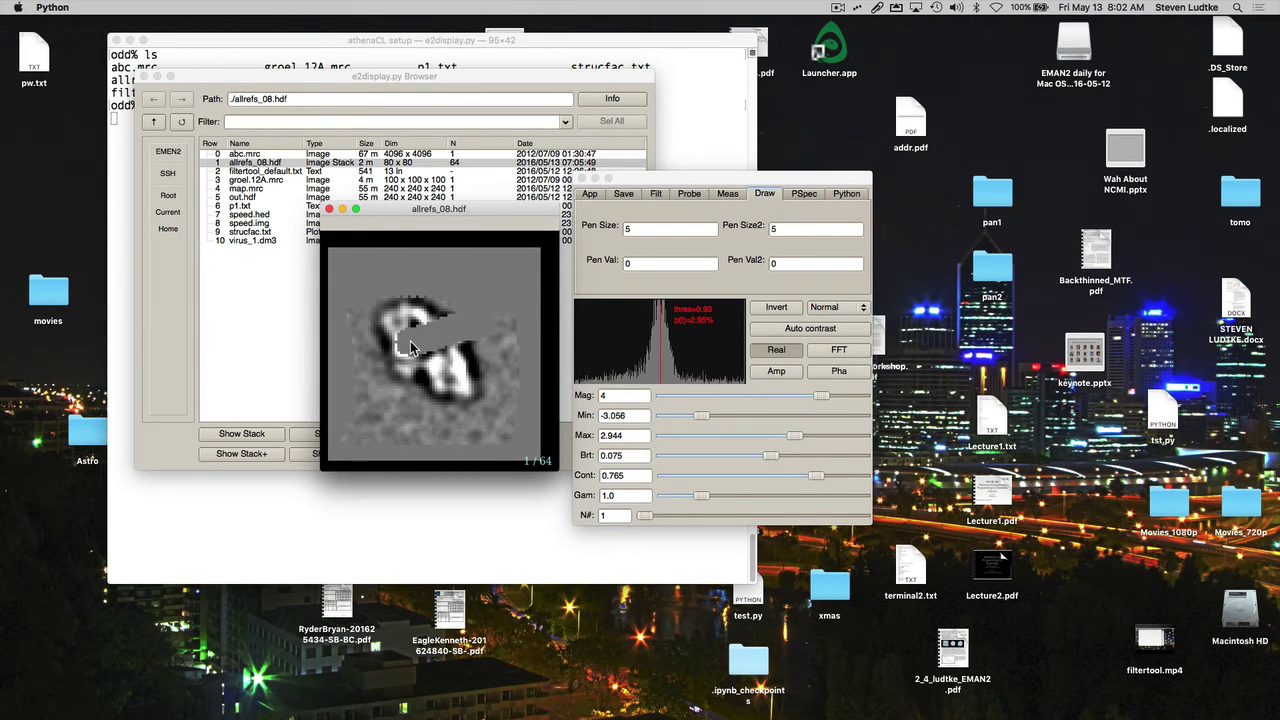
{"action": "mouse_move", "coordinate": [410, 347]}
{"action": "left_mouse_down"}
{"action": "mouse_move", "coordinate": [413, 391]}
{"action": "mouse_move", "coordinate": [400, 311]}
{"action": "mouse_move", "coordinate": [476, 318]}
{"action": "mouse_move", "coordinate": [382, 291]}
{"action": "mouse_move", "coordinate": [453, 306]}
{"action": "mouse_move", "coordinate": [394, 337]}
{"action": "mouse_move", "coordinate": [374, 306]}
{"action": "mouse_move", "coordinate": [387, 429]}
{"action": "mouse_move", "coordinate": [506, 436]}
{"action": "mouse_move", "coordinate": [511, 315]}
{"action": "mouse_move", "coordinate": [473, 327]}
{"action": "mouse_move", "coordinate": [492, 358]}
{"action": "mouse_move", "coordinate": [489, 334]}
{"action": "mouse_move", "coordinate": [489, 413]}
{"action": "mouse_move", "coordinate": [431, 414]}
{"action": "left_mouse_up"}
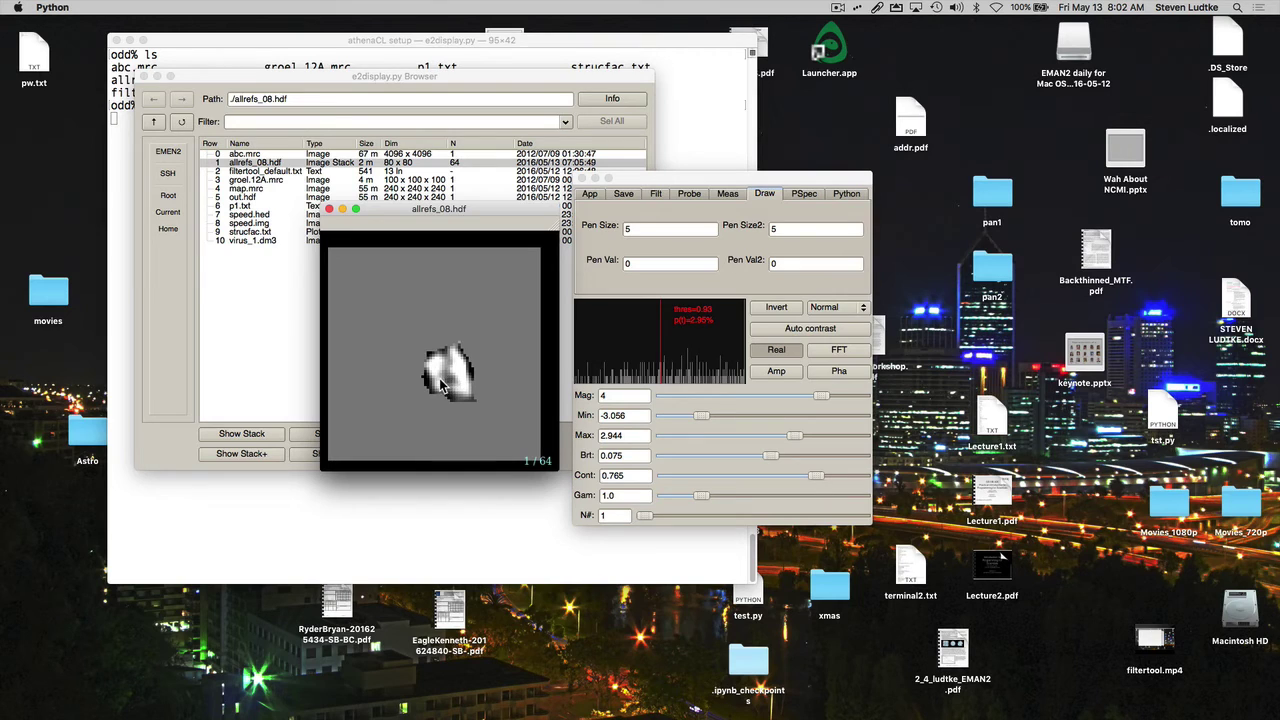
Show the save options for snapshots, images, stacks, movies and GIF animations
{"action": "left_click", "coordinate": [621, 195]}
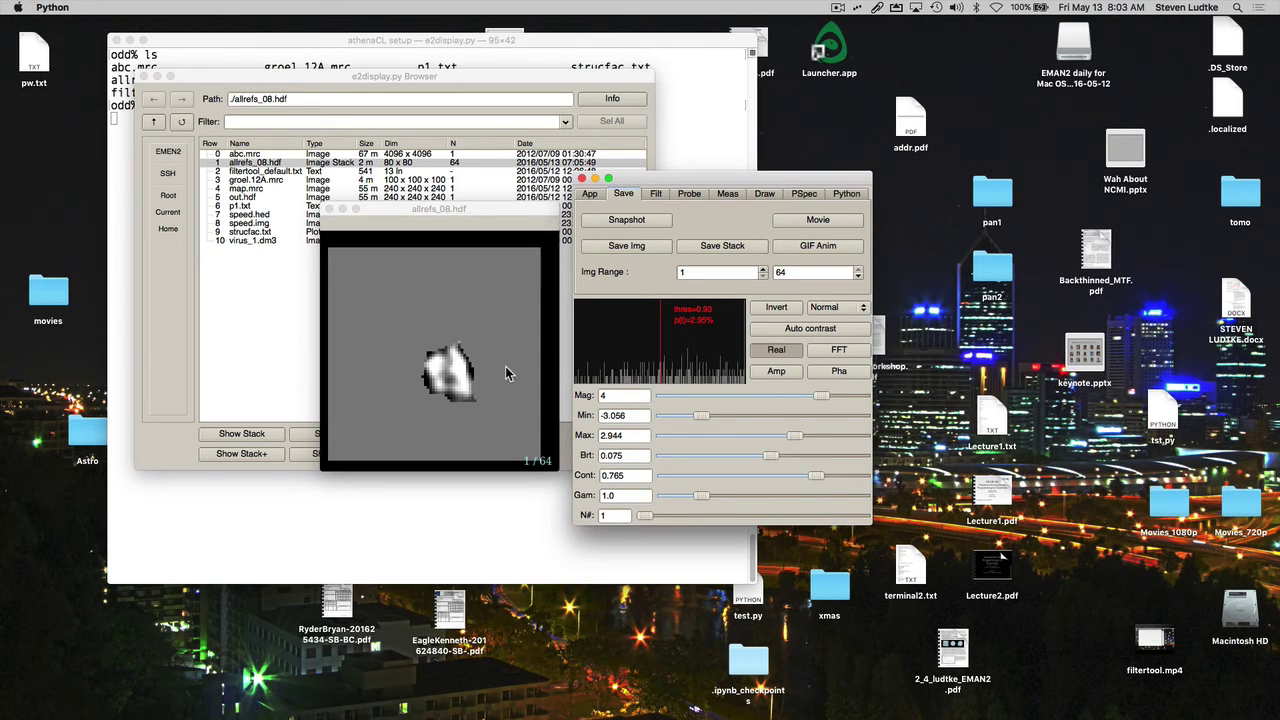
Replace the first filter with threshold.notzero and toggle it on, off and back on
{"action": "left_click", "coordinate": [656, 194]}
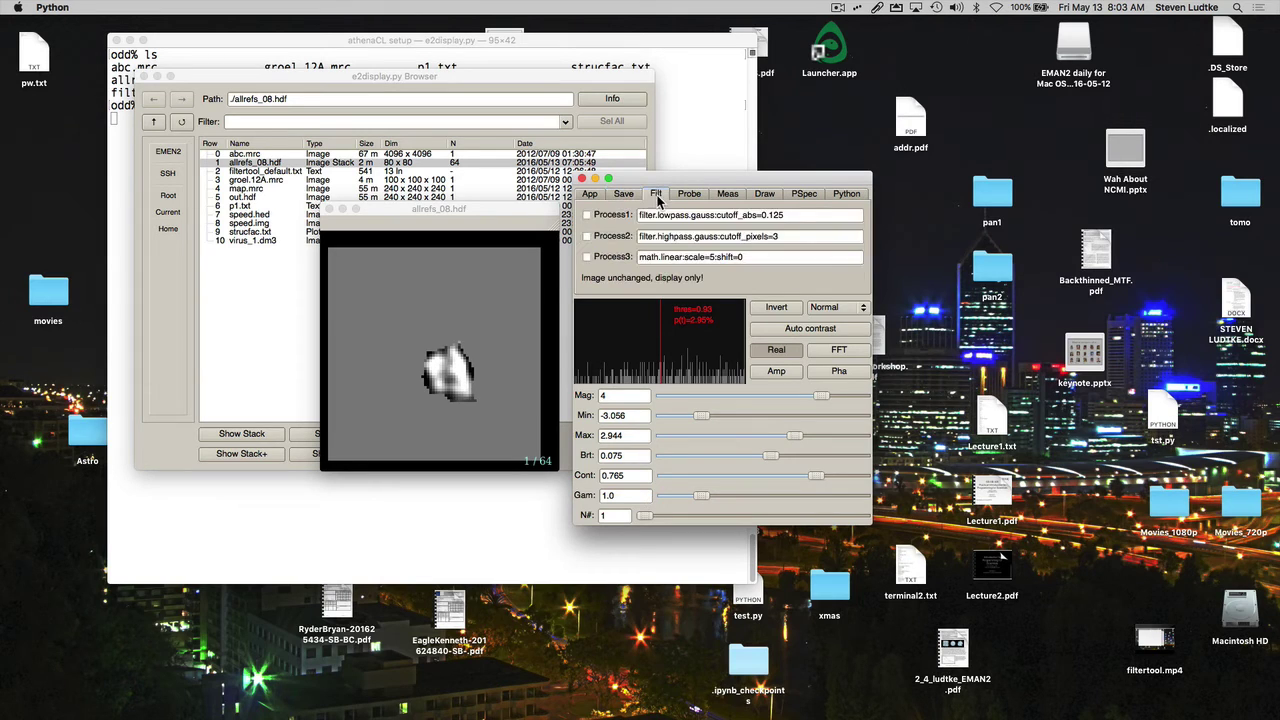
{"action": "left_click_drag", "start_coordinate": [805, 220], "coordinate": [626, 230]}
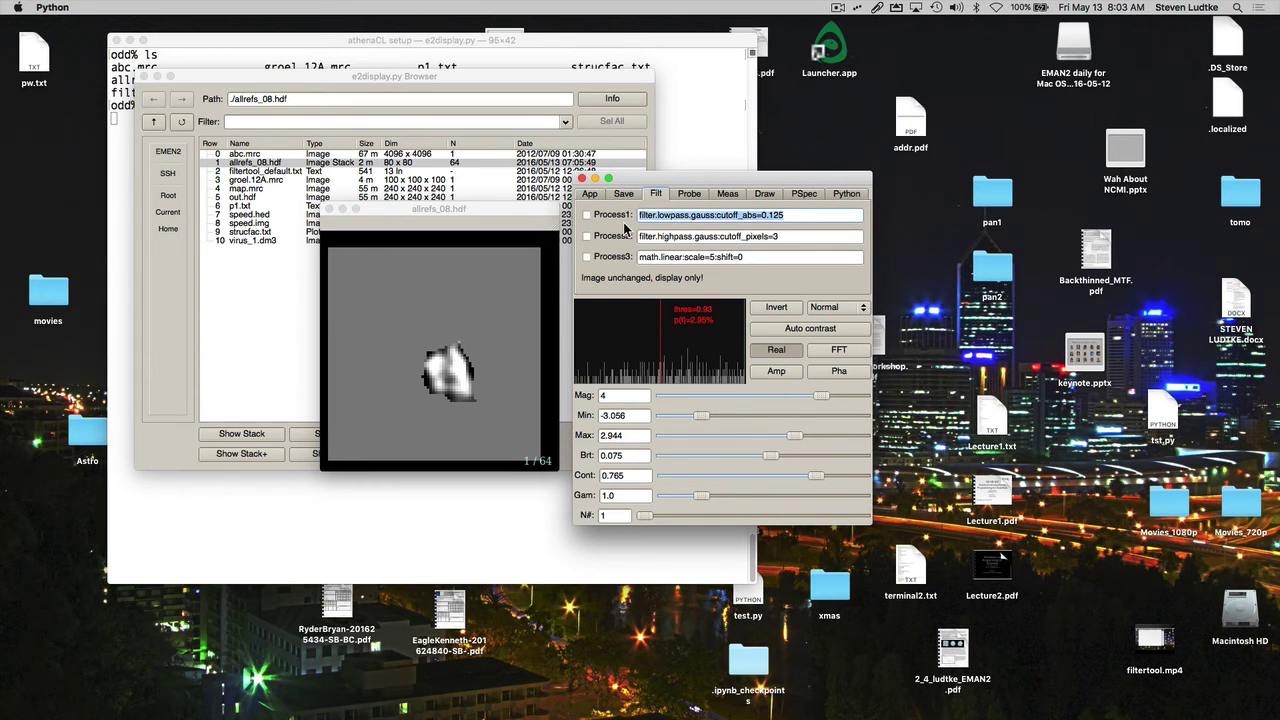
{"action": "type", "text": "threshol"}
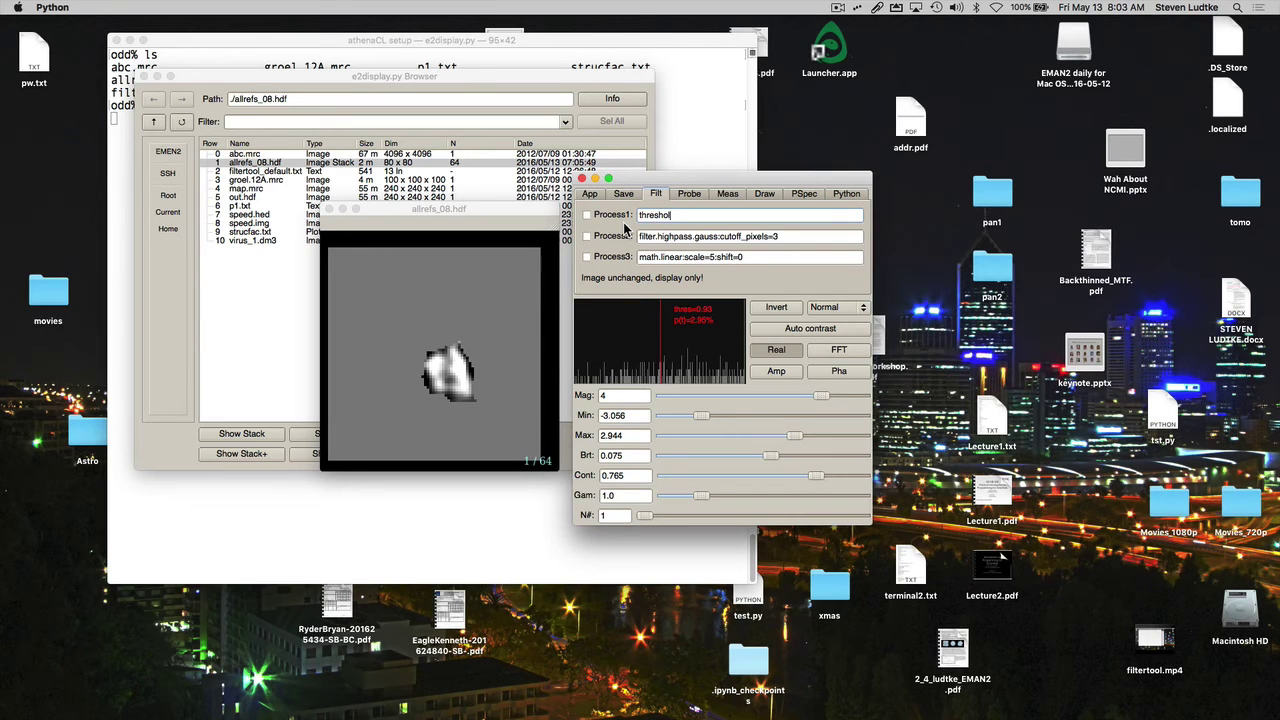
{"action": "type", "text": "d.notzero"}
{"action": "left_click", "coordinate": [587, 216]}
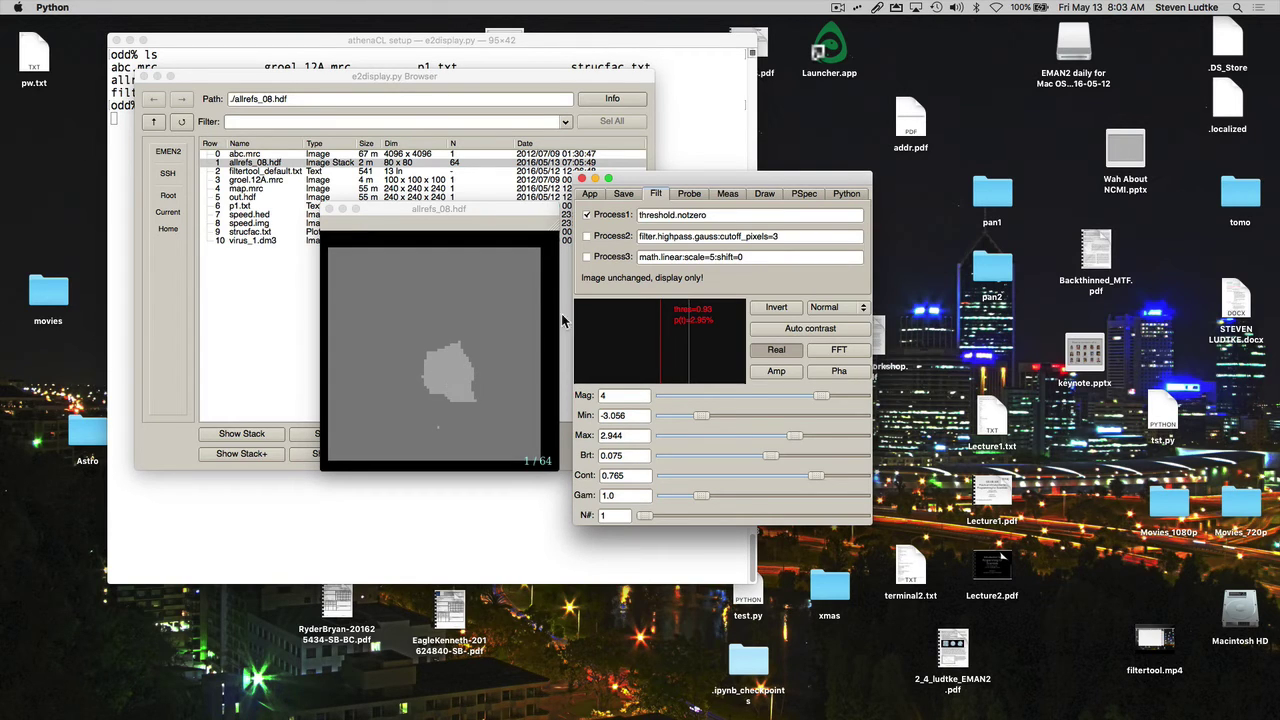
{"action": "left_click", "coordinate": [587, 216]}
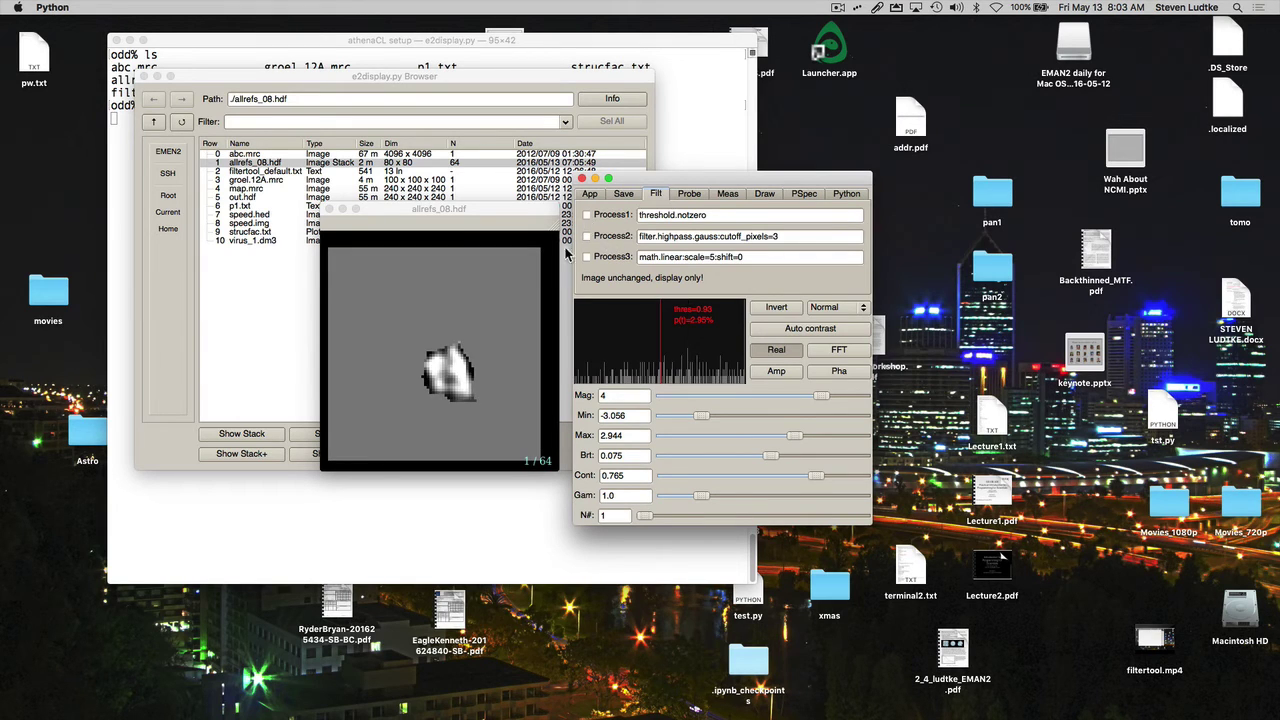
{"action": "left_click", "coordinate": [588, 216]}
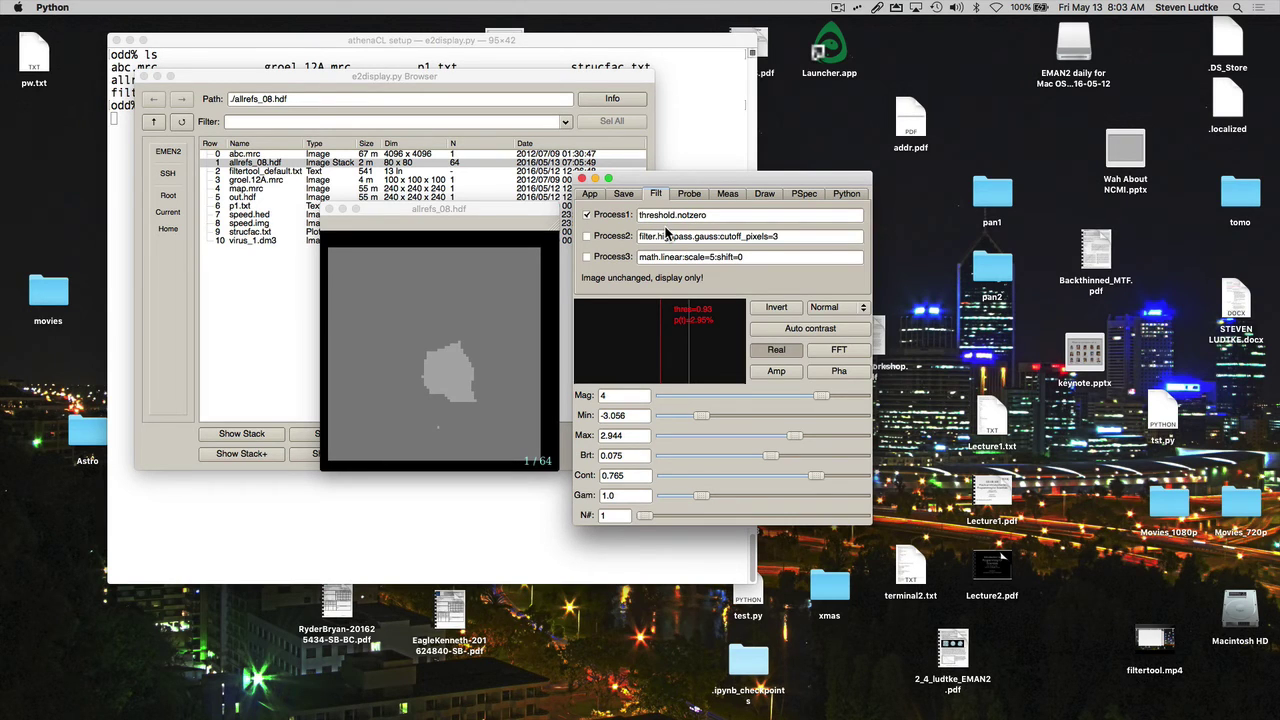
Switch off the threshold filter and step the display to image 3 of 64
{"action": "left_click", "coordinate": [587, 215]}
{"action": "left_click", "coordinate": [480, 332]}
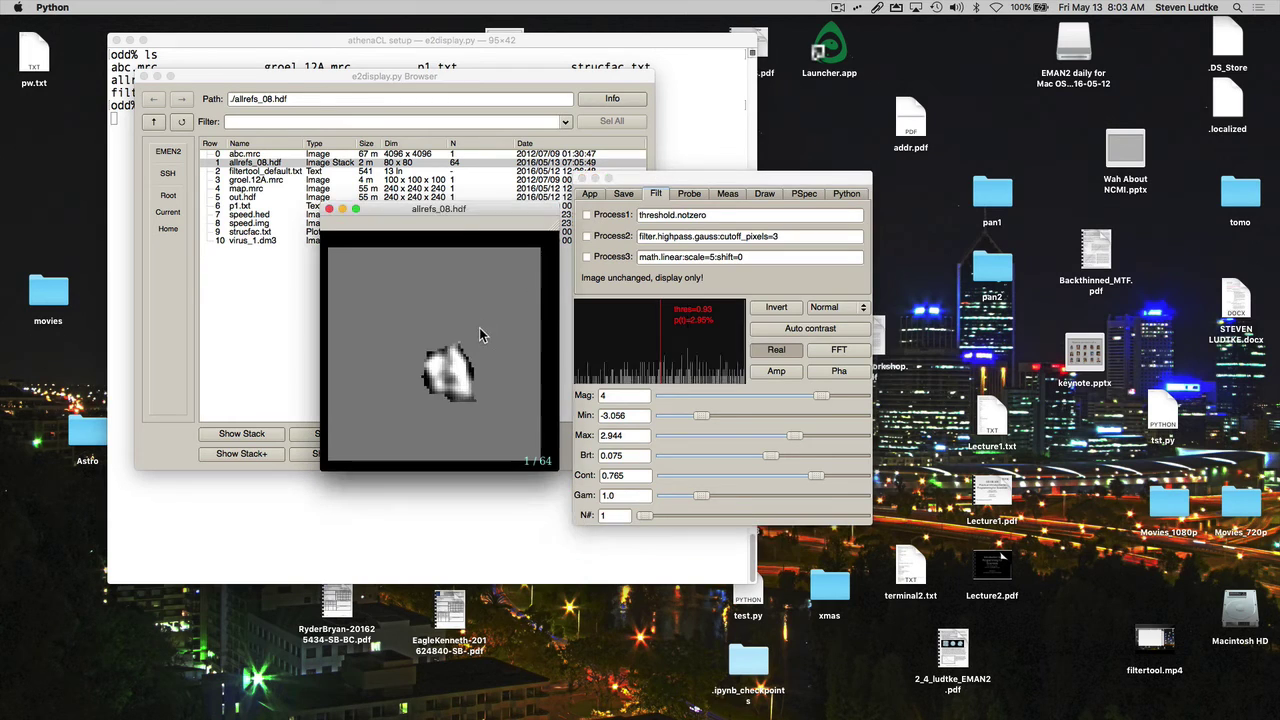
{"action": "key", "text": "Up"}
{"action": "key", "text": "Up"}
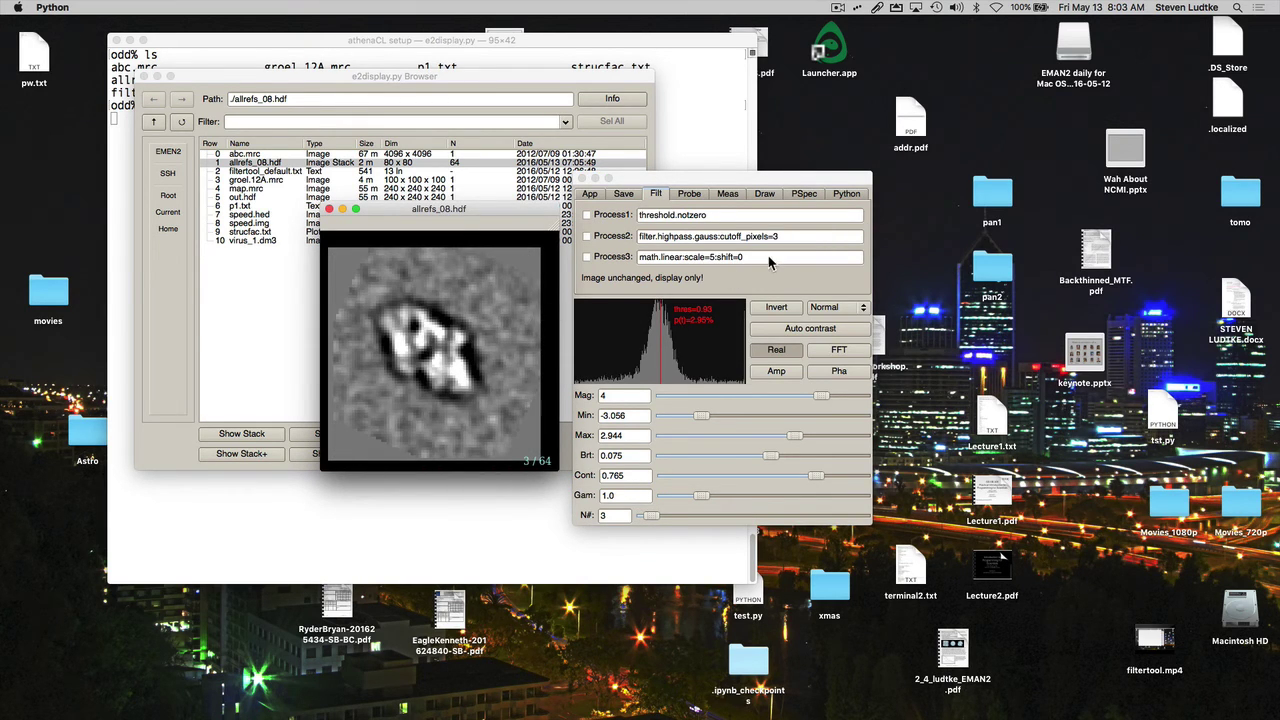
Plot the single-image 1D power spectrum of class average 3, then close the Plotter
{"action": "left_click", "coordinate": [803, 194]}
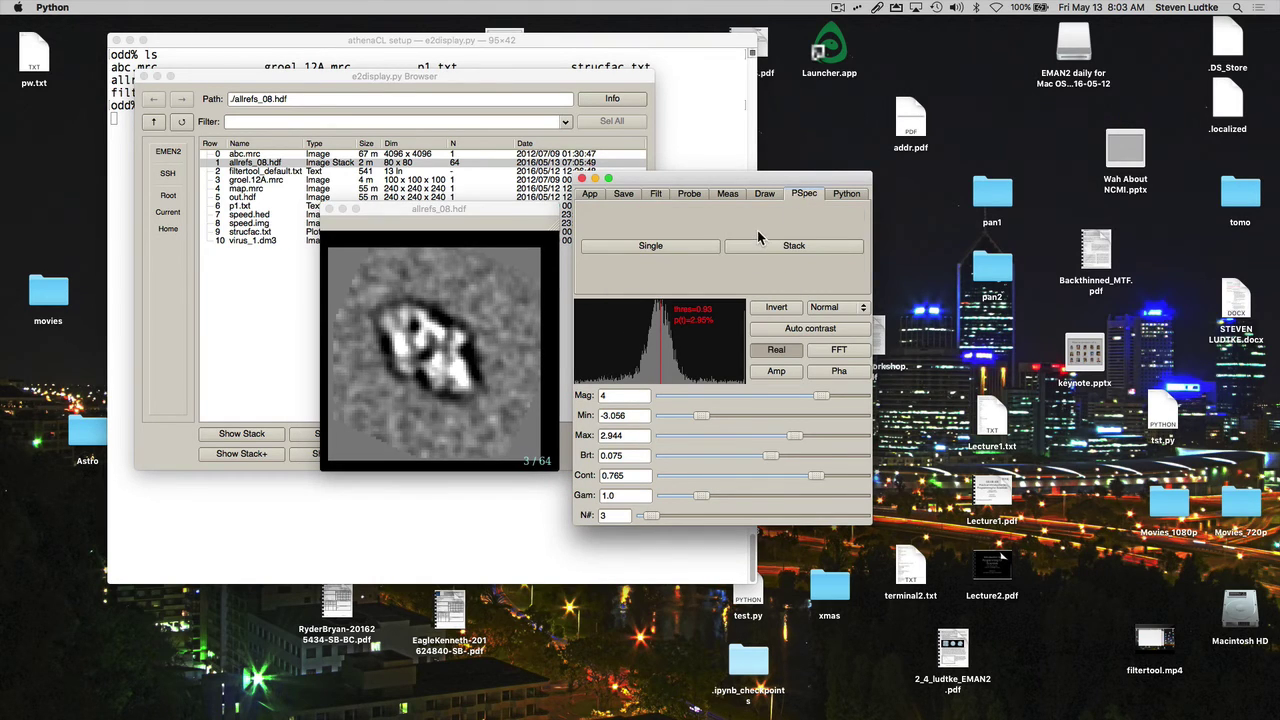
{"action": "left_click", "coordinate": [650, 248]}
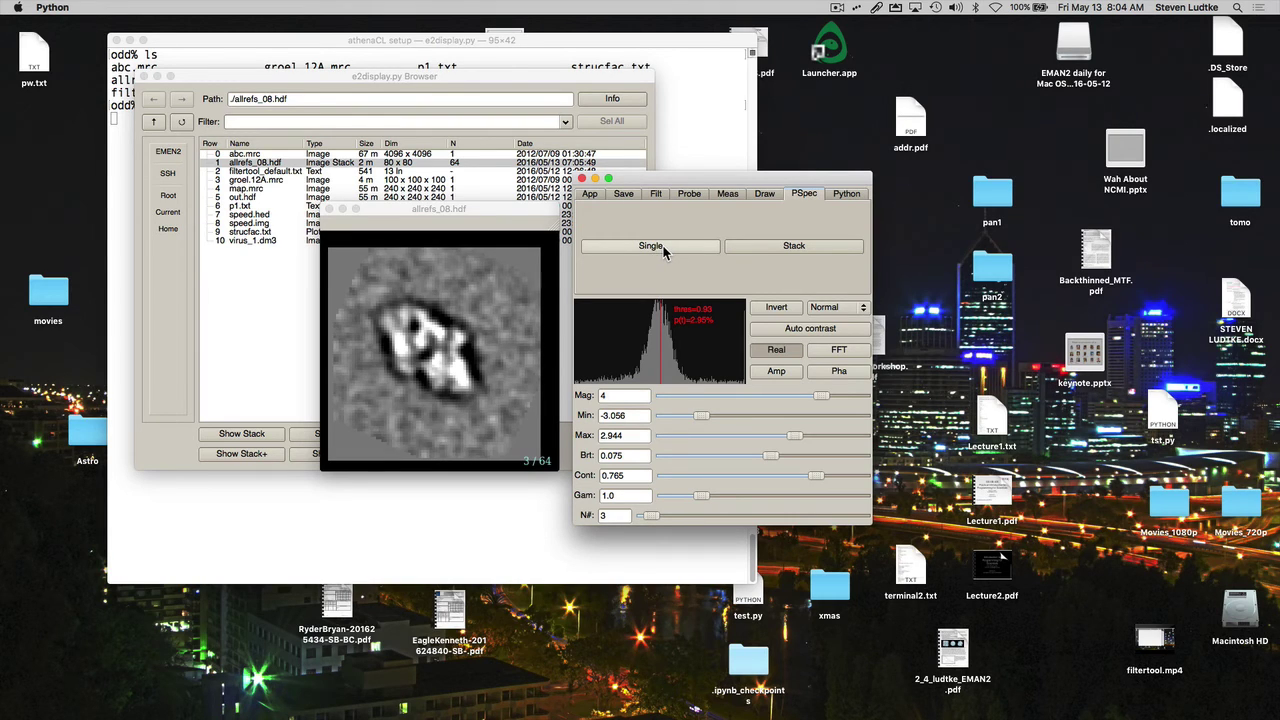
{"action": "left_click", "coordinate": [665, 251]}
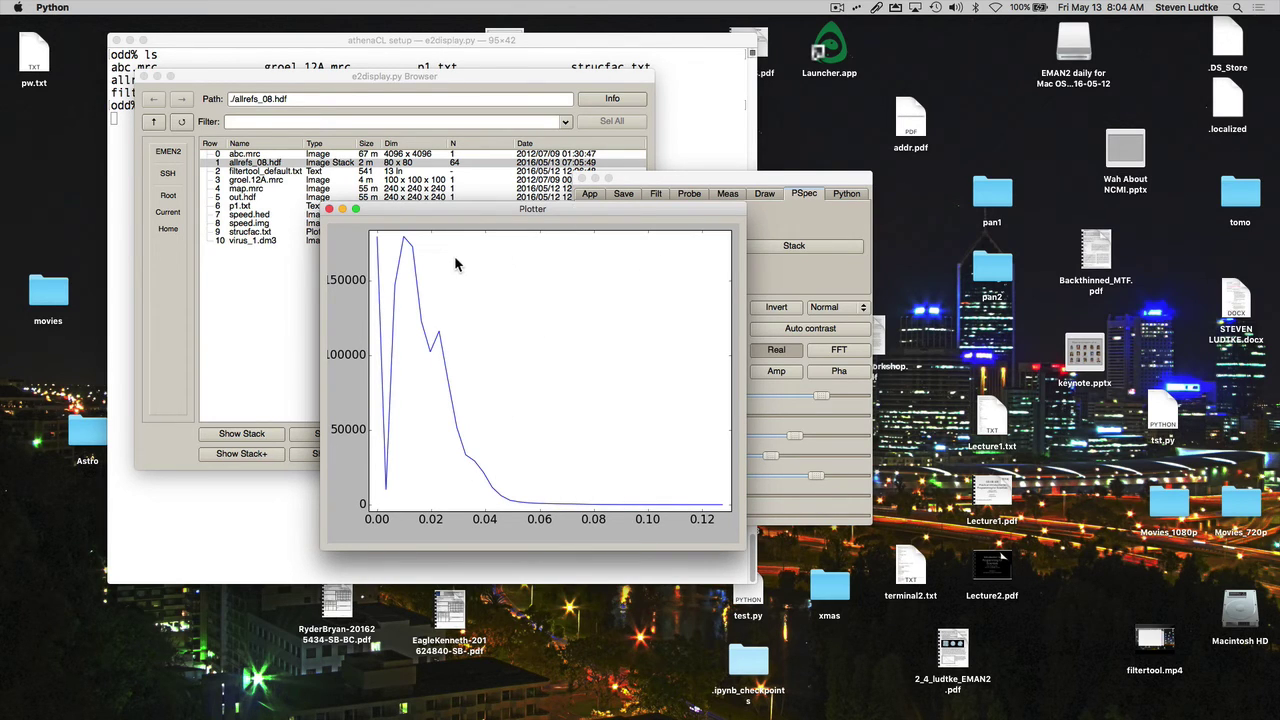
{"action": "left_click", "coordinate": [329, 209]}
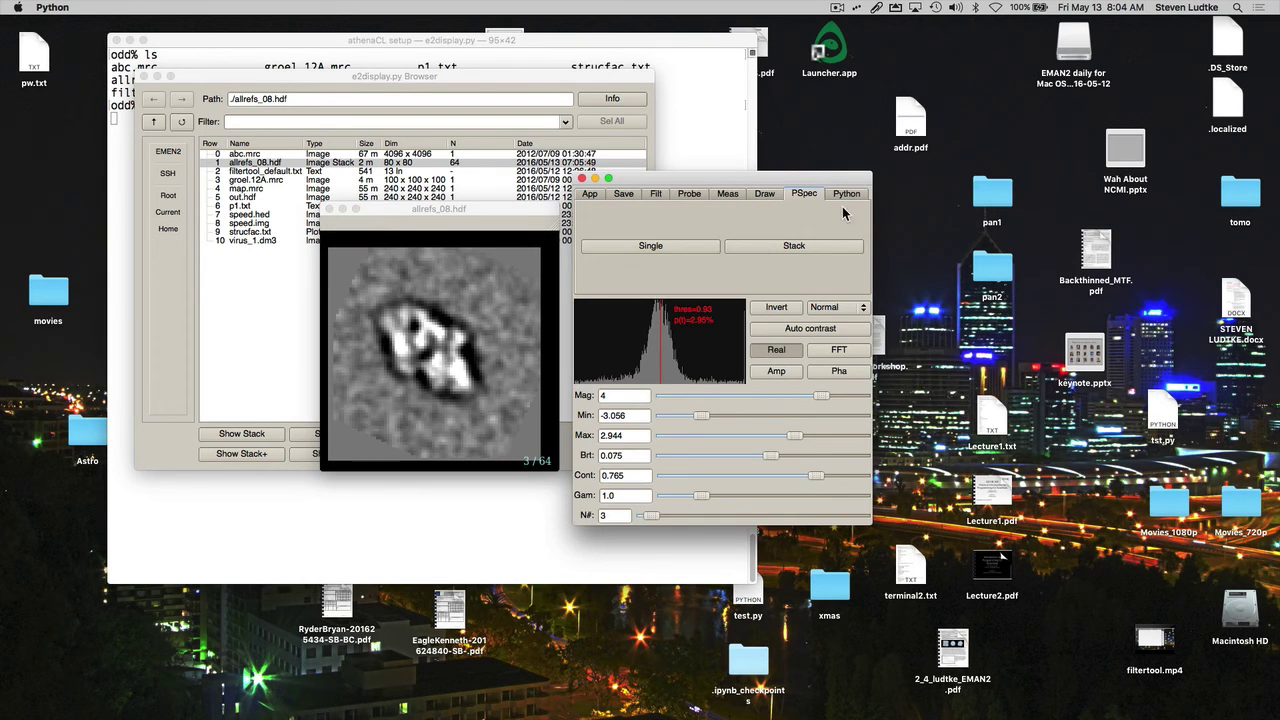
In the Python console, evaluate img, img["maximum"] (7.02695989609), then img.to_zero() to blank image 3
{"action": "left_click", "coordinate": [848, 196]}
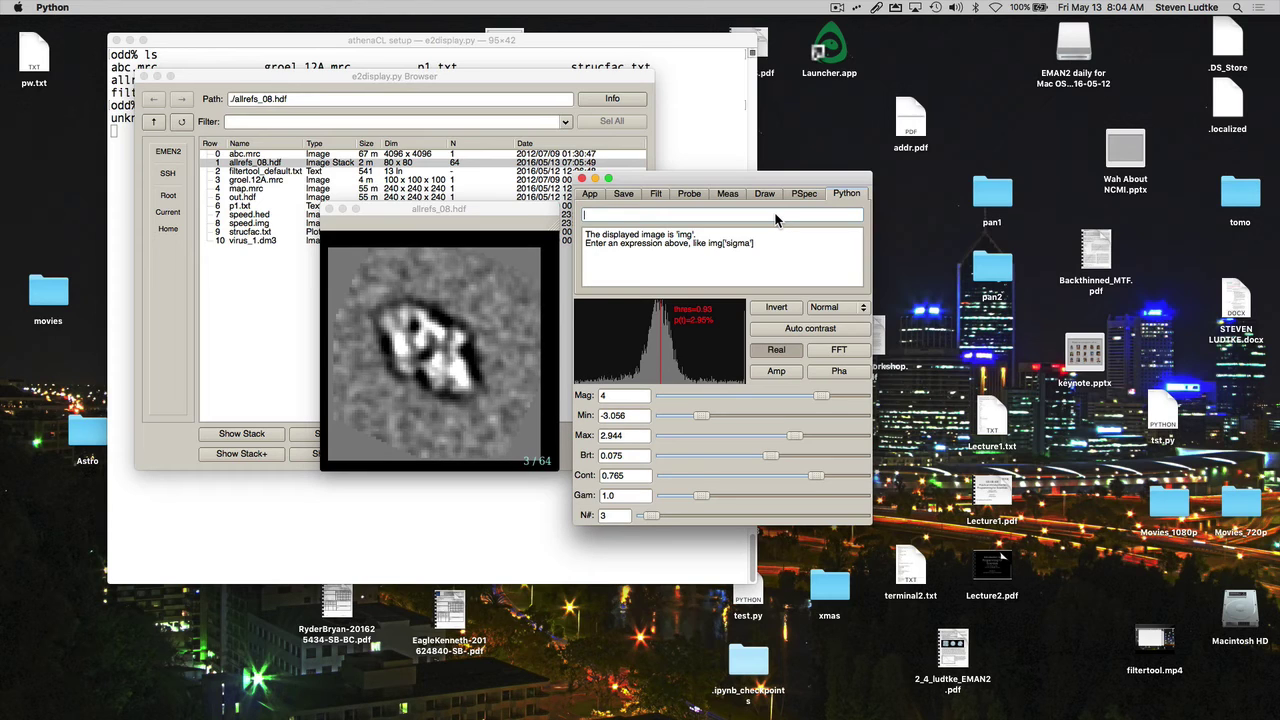
{"action": "type", "text": "mg"}
{"action": "key", "text": "Return"}
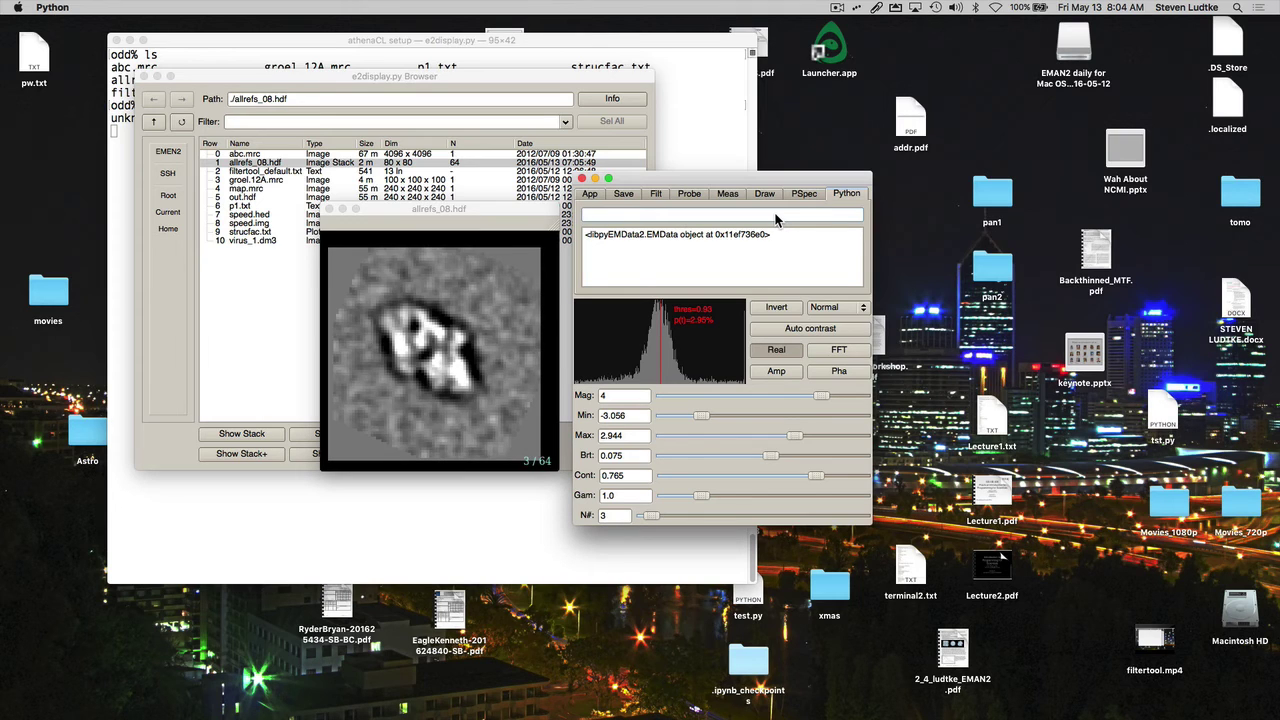
{"action": "type", "text": "img"}
{"action": "type", "text": "\"maximum\"]"}
{"action": "key", "text": "Return"}
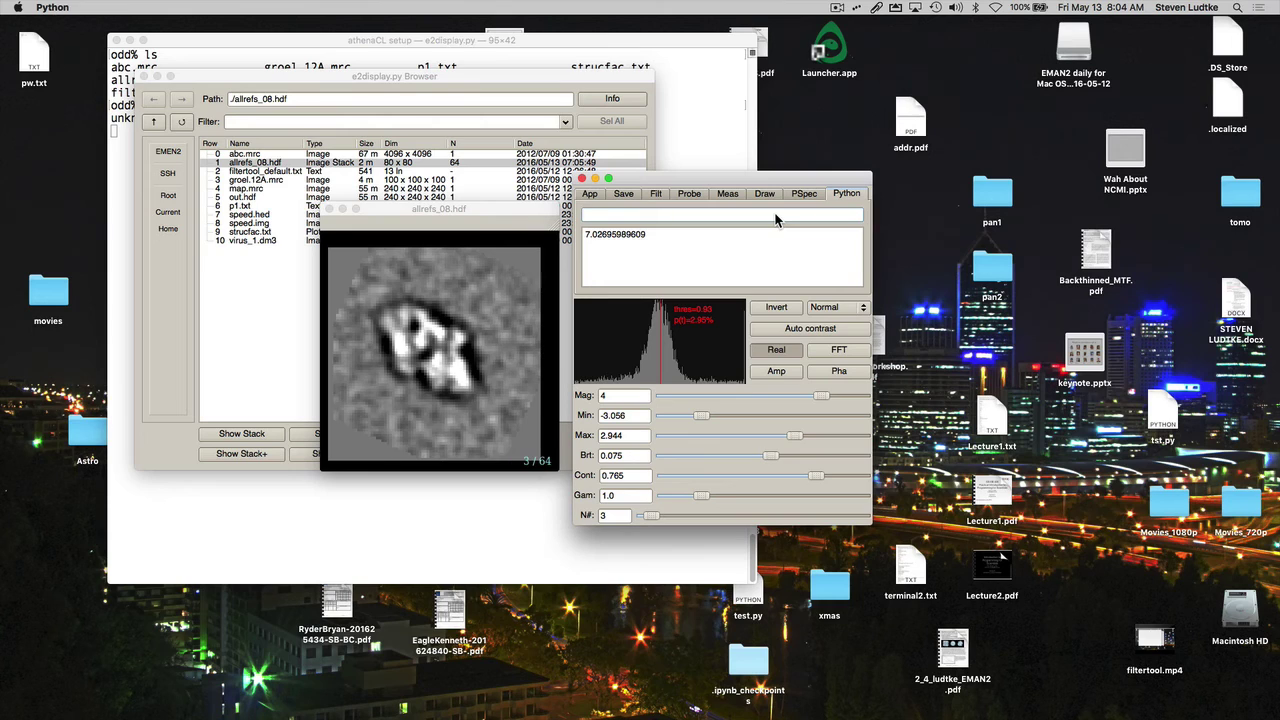
{"action": "type", "text": "img.to_zero()"}
{"action": "key", "text": "Return"}
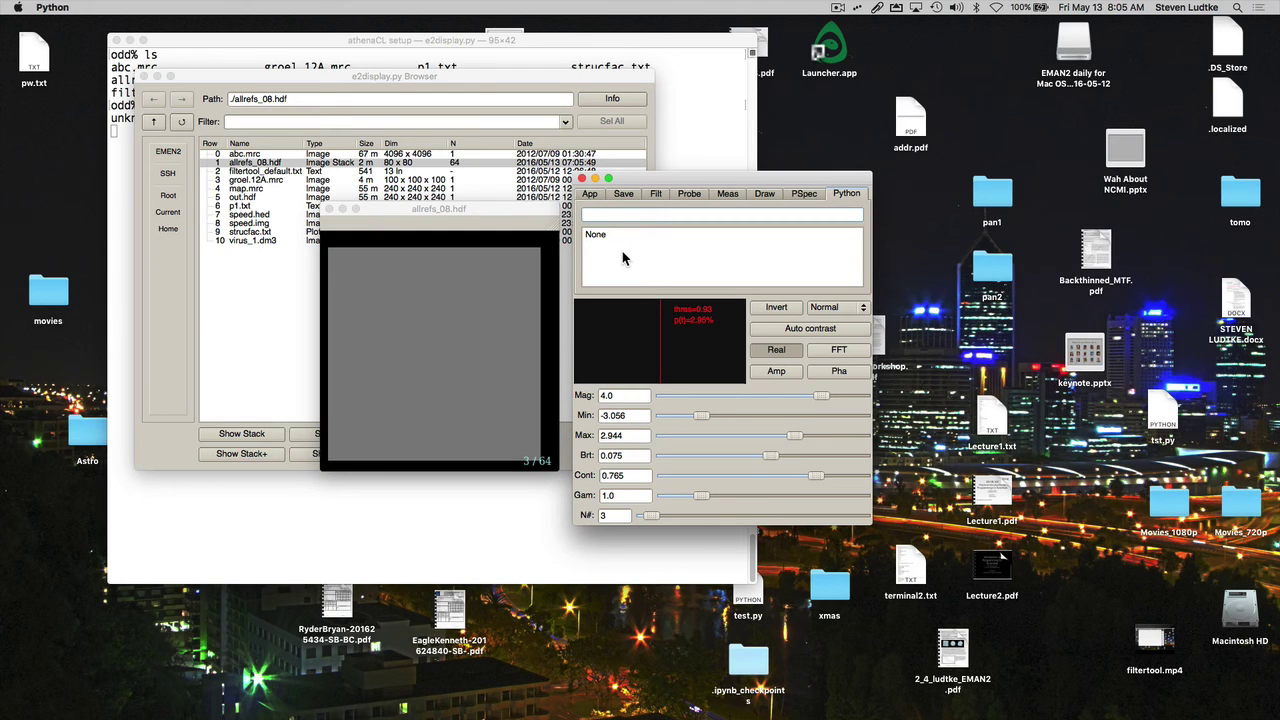
Return to the save options and try exporting images 1 to 64 as a GIF animation
{"action": "left_click", "coordinate": [625, 196]}
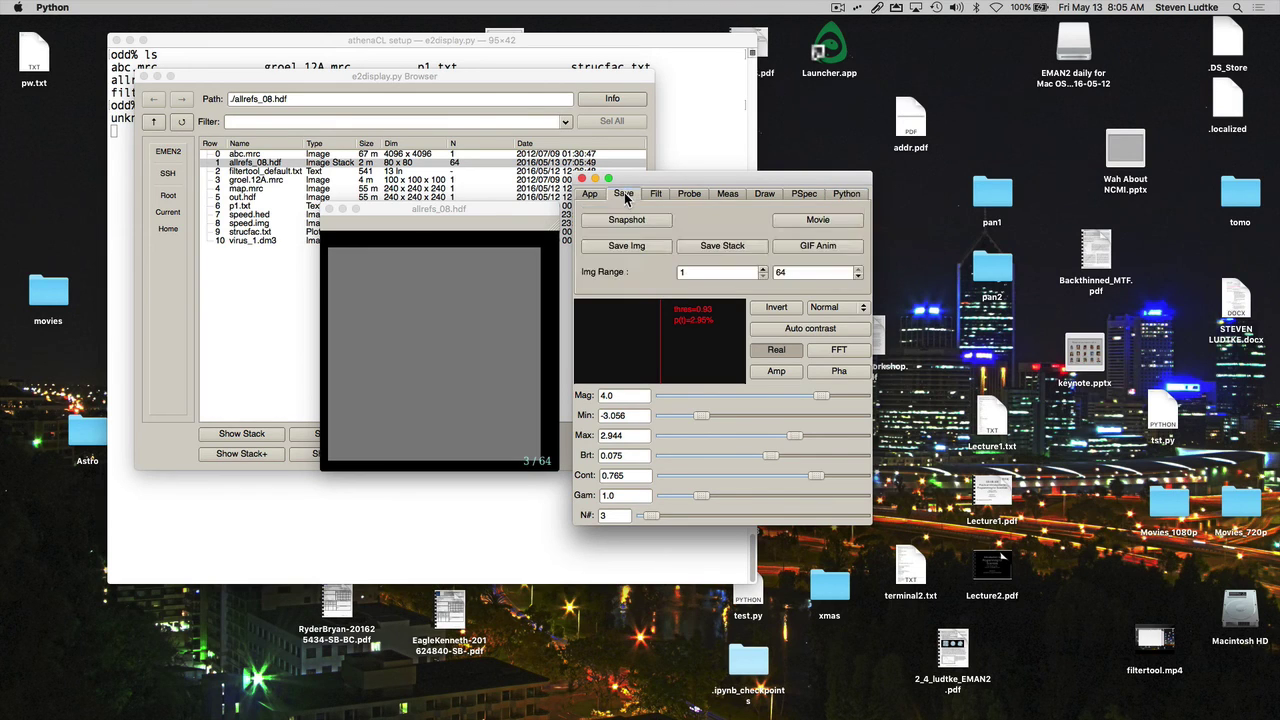
{"action": "left_click", "coordinate": [812, 246]}
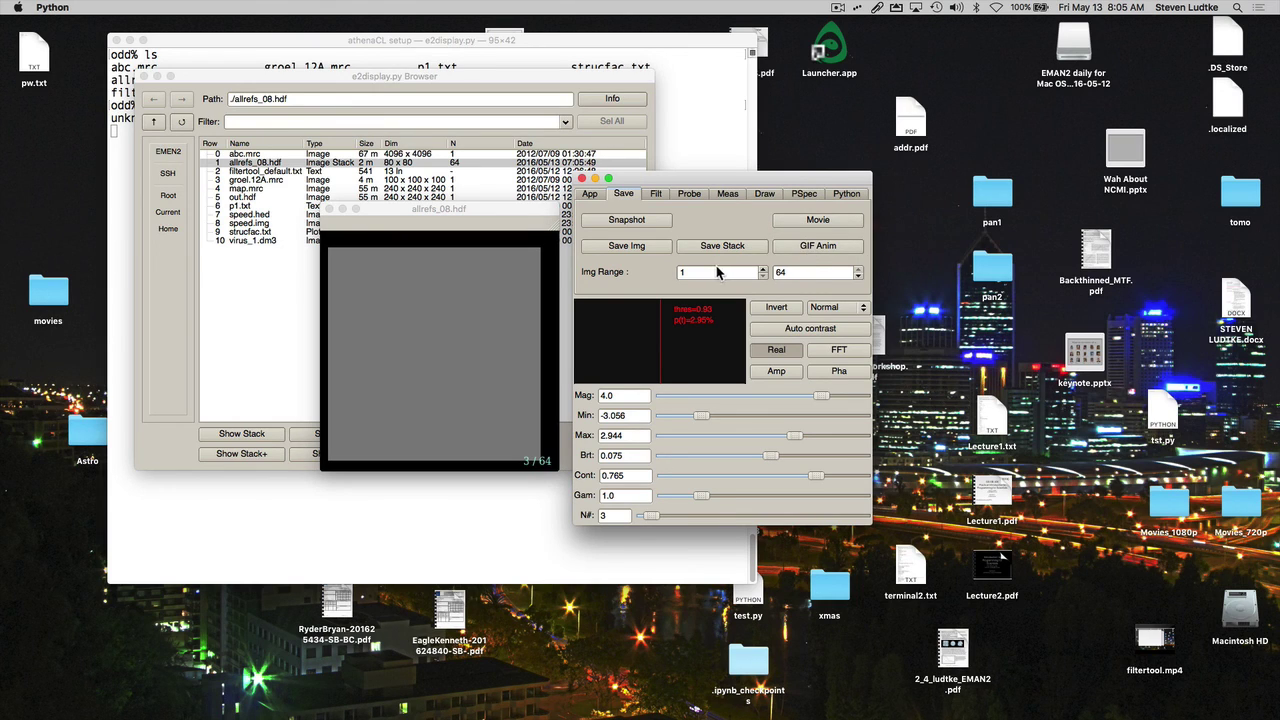